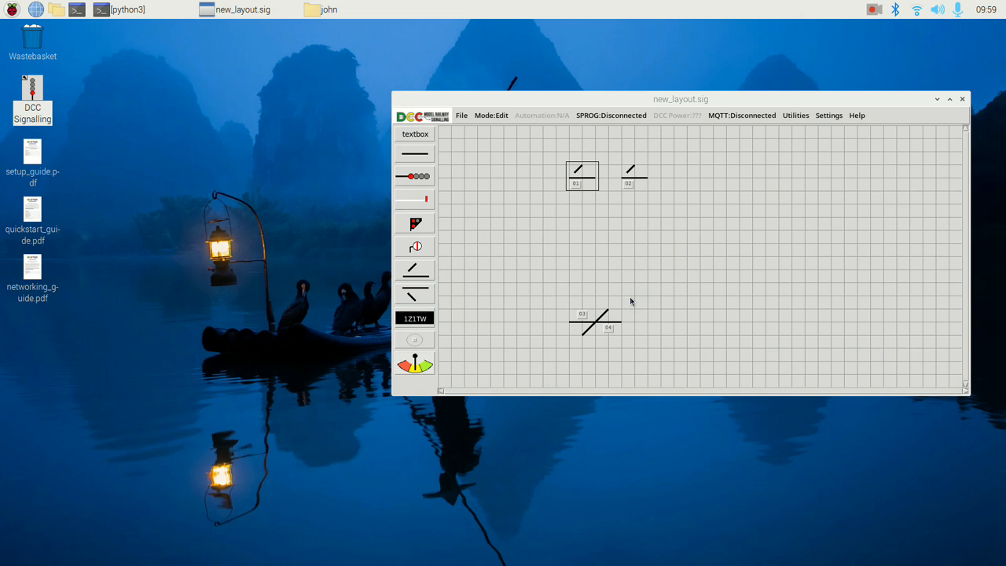
Step: Set the subtype of point 1 to SS1 and apply the configuration
click(582, 317)
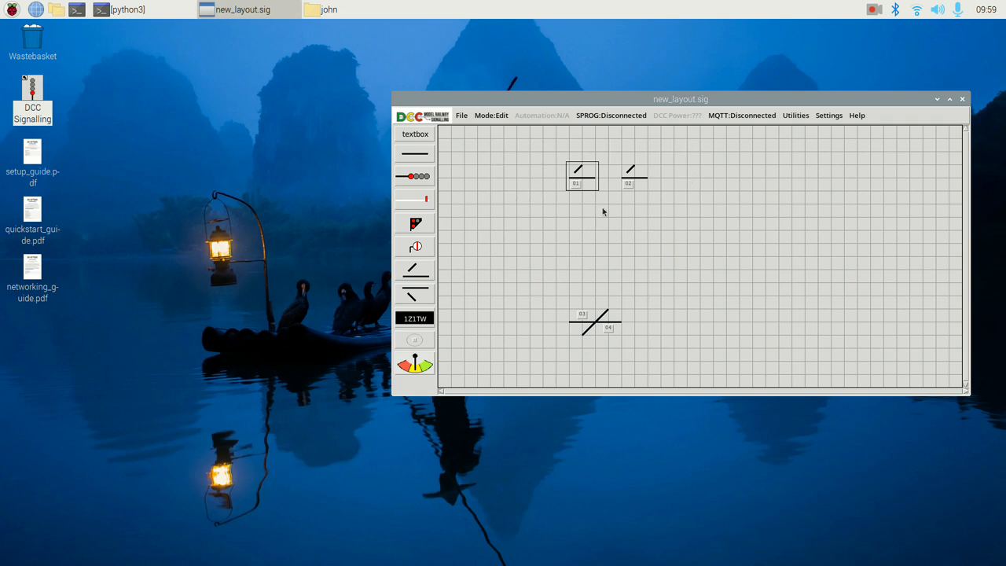
double_click(582, 174)
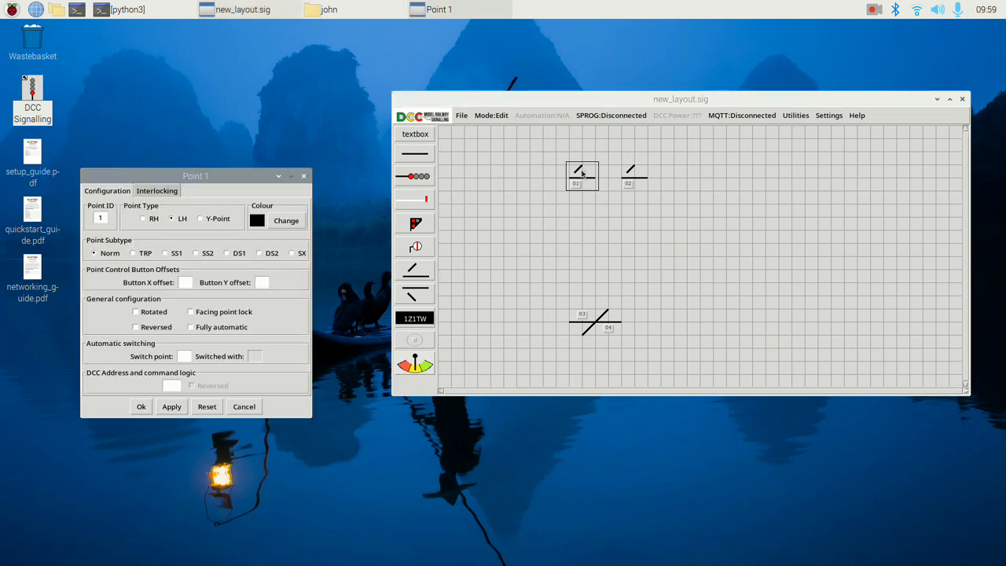
drag(227, 179, 453, 128)
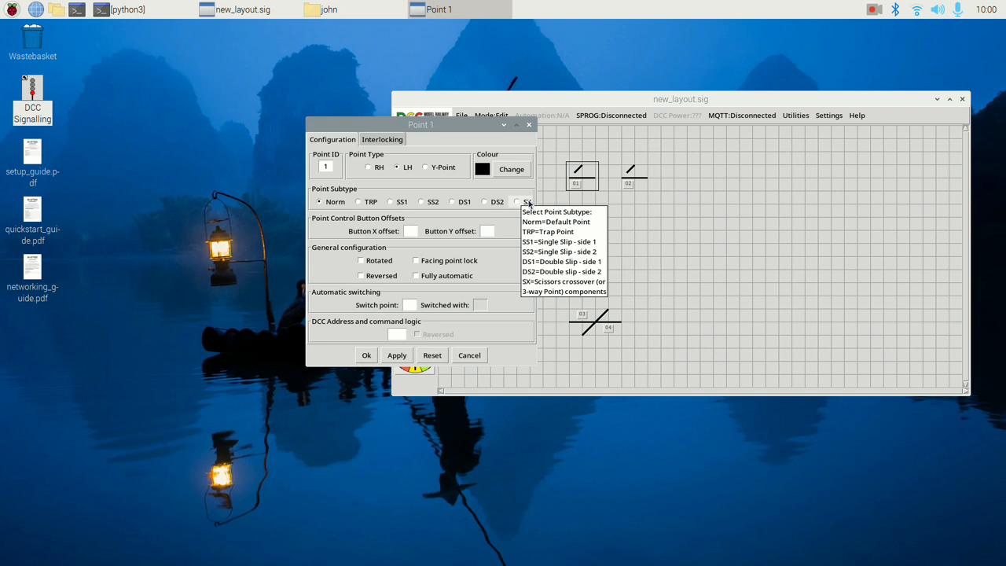
drag(438, 124, 408, 107)
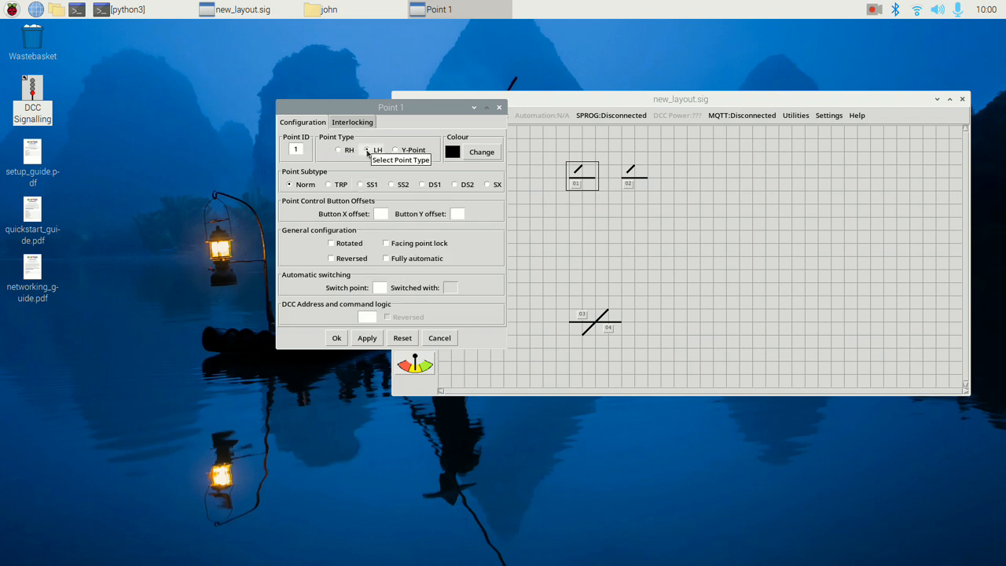
click(360, 185)
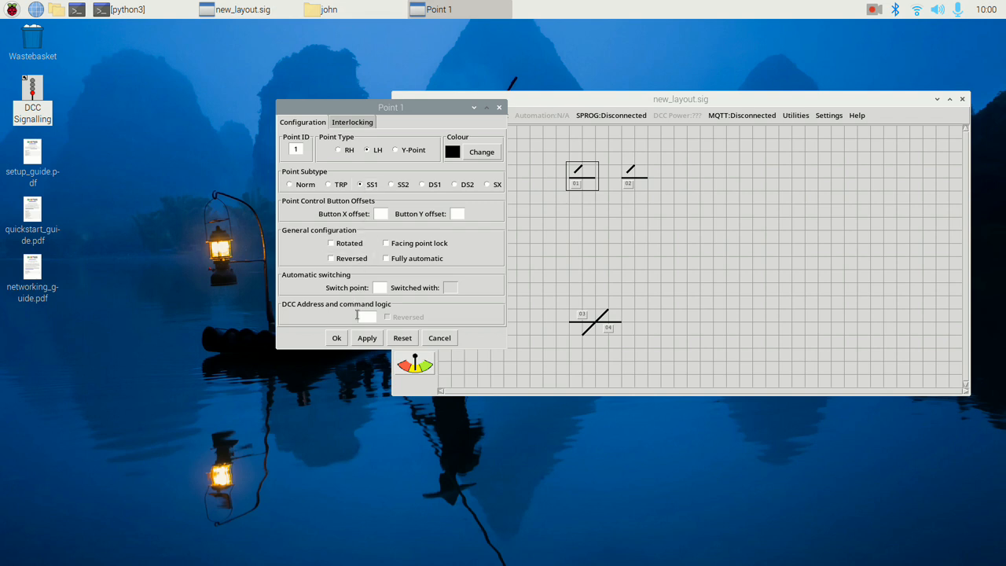
click(367, 338)
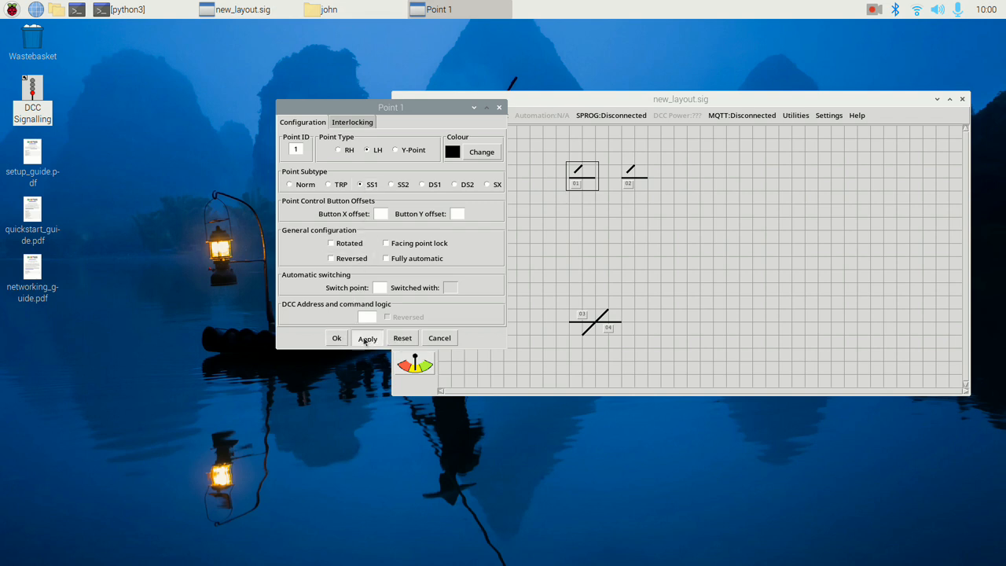
Step: Set the subtype of point 2 to SS2 and apply it, keeping both points' configuration windows open
drag(403, 107, 260, 60)
double_click(632, 168)
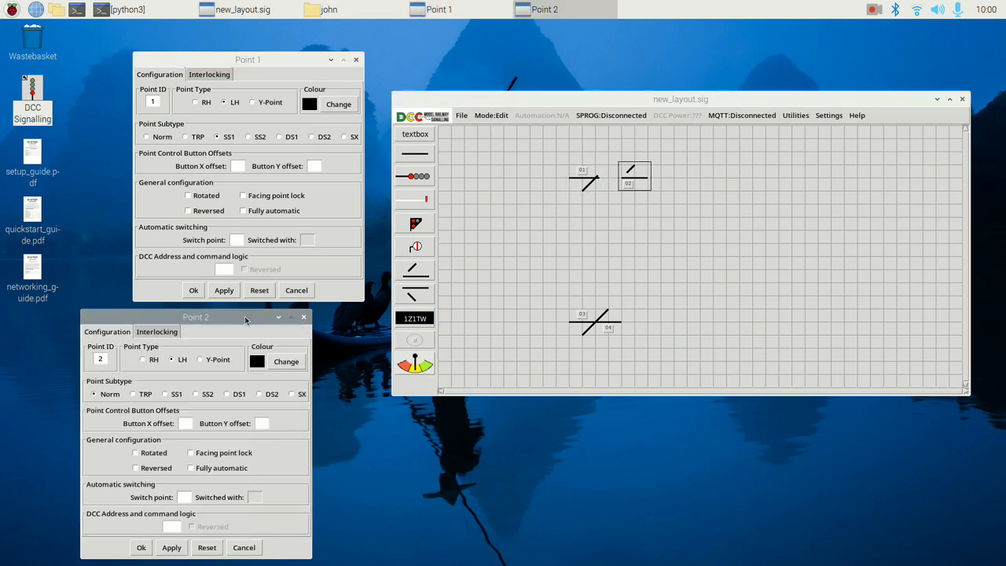
drag(245, 320, 295, 316)
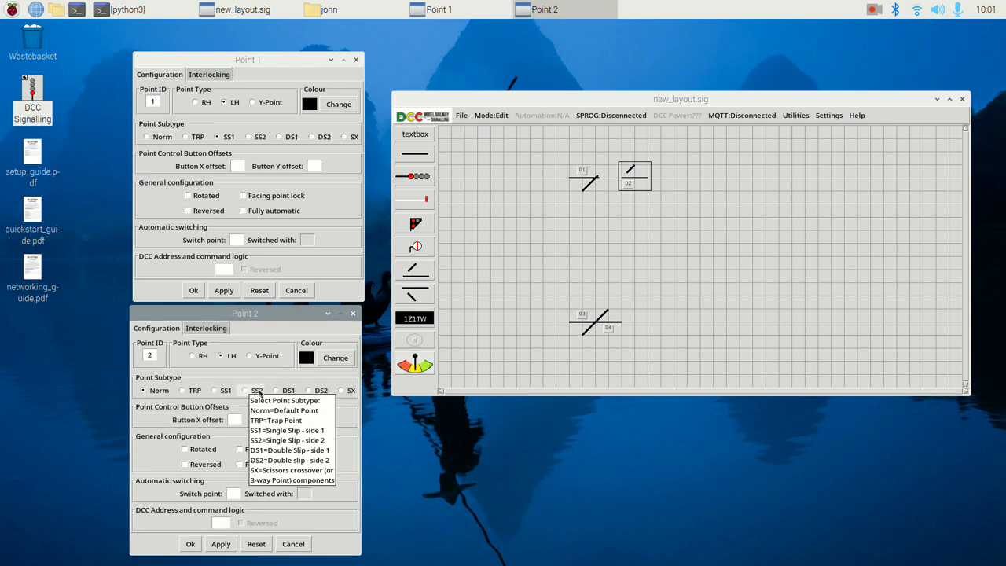
click(252, 393)
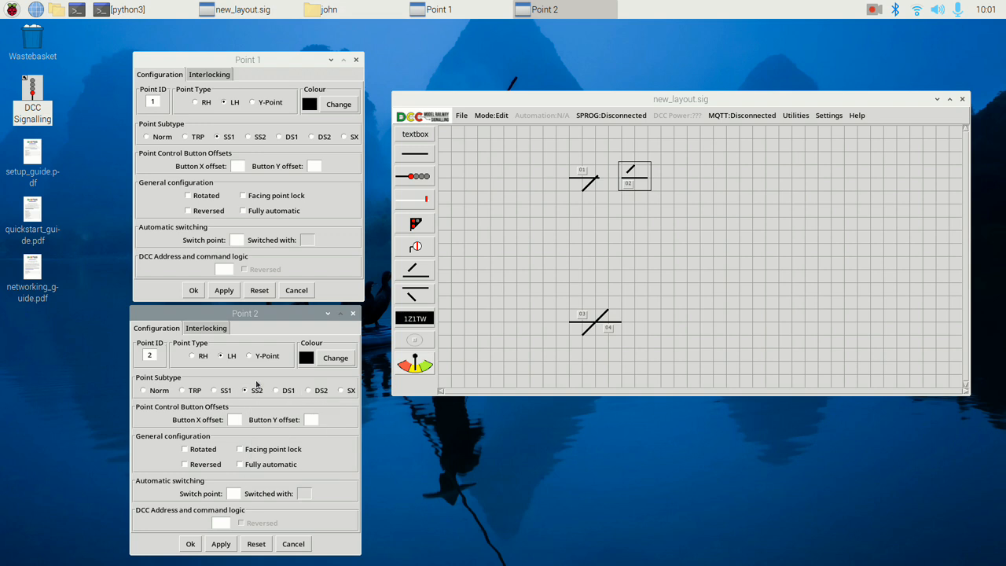
click(223, 544)
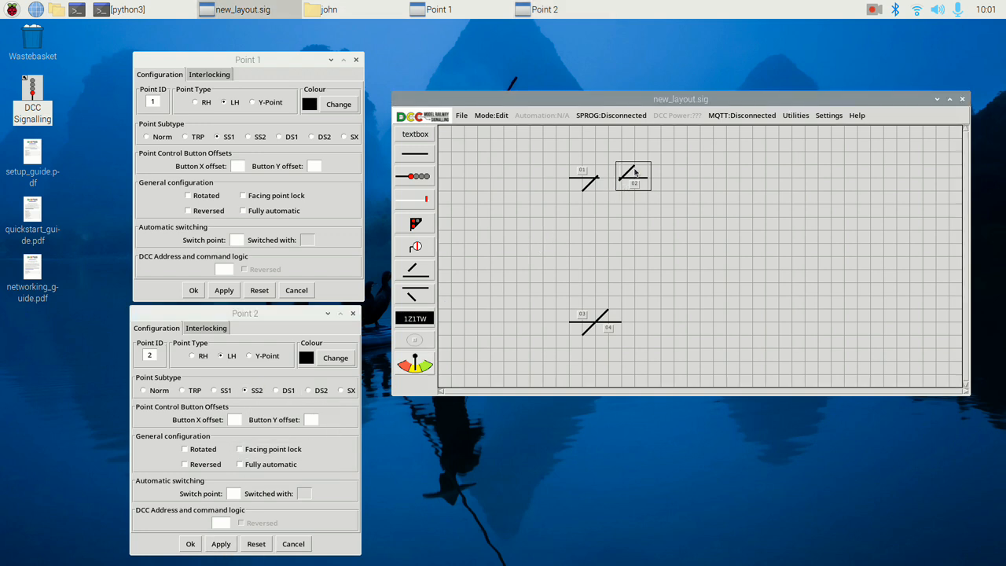
Step: Move point 2 against point 1 to form a single slip and test switching point 2
drag(635, 174, 608, 171)
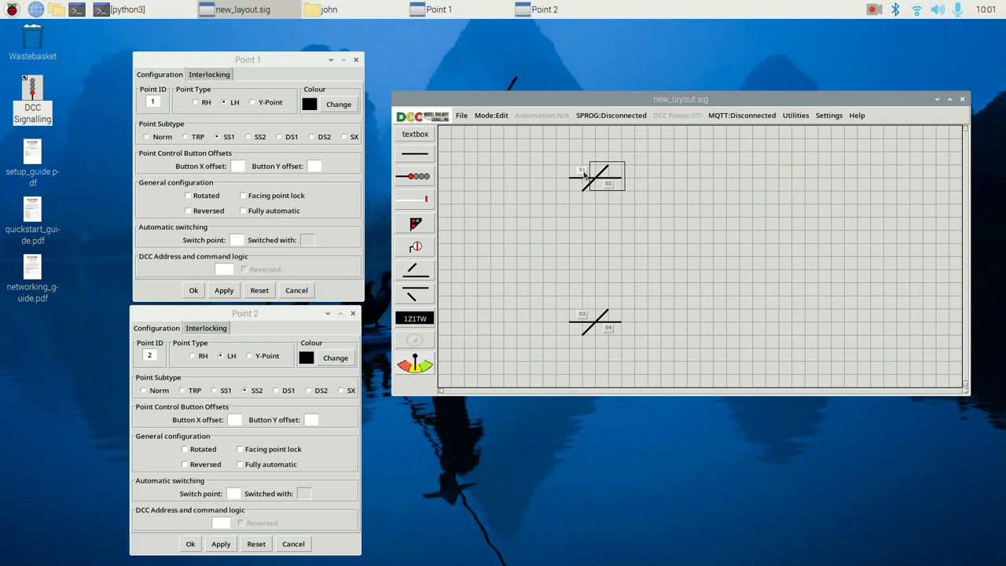
click(609, 187)
click(609, 186)
click(608, 186)
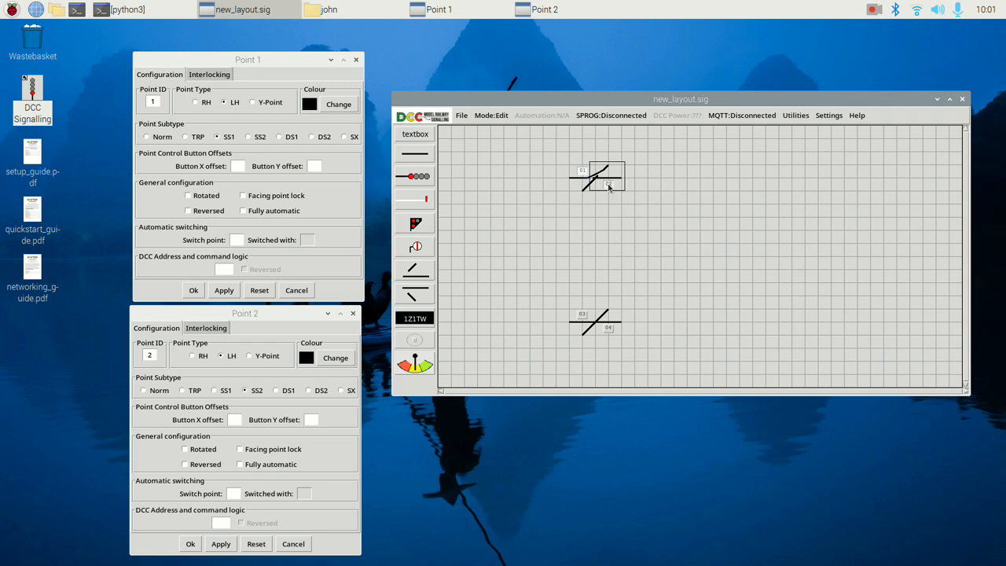
Step: Make point 2 fully automatic and configure point 1 to automatically switch point 2
click(249, 464)
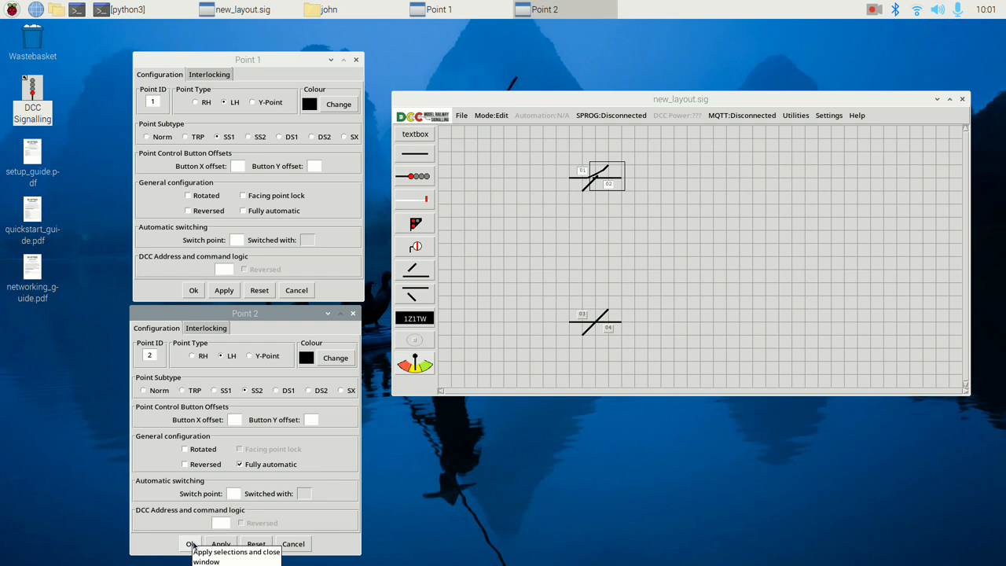
click(221, 544)
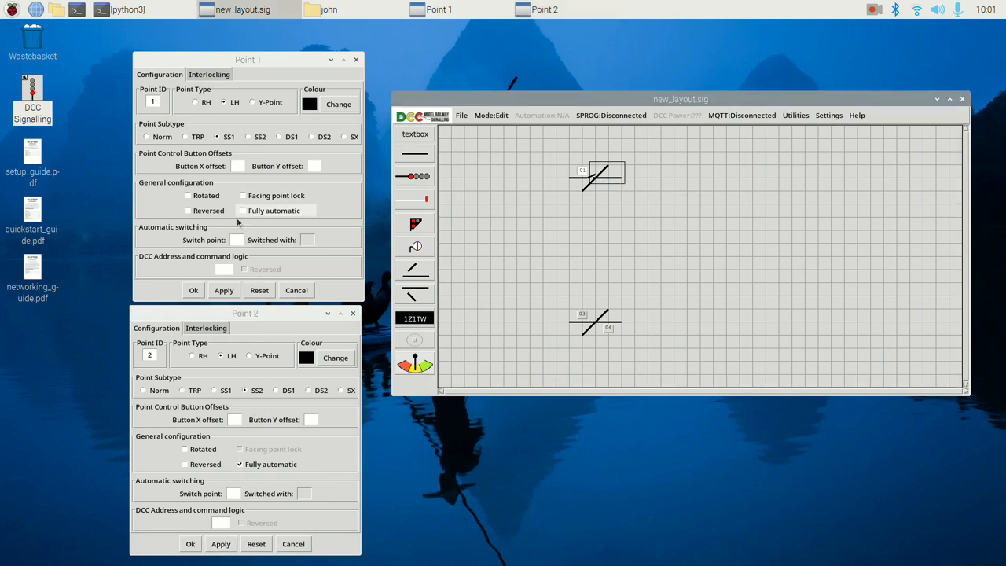
click(236, 239)
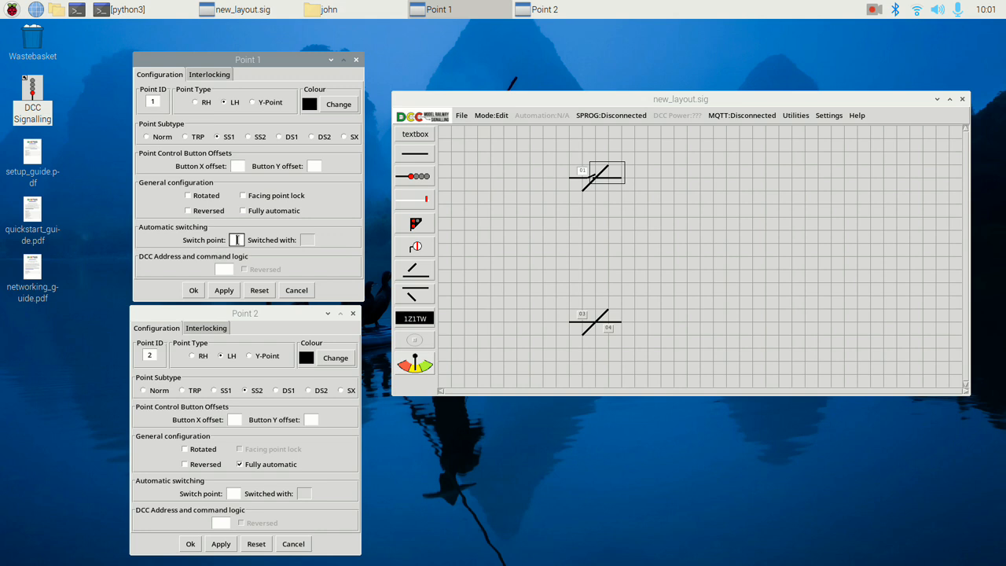
text(2)
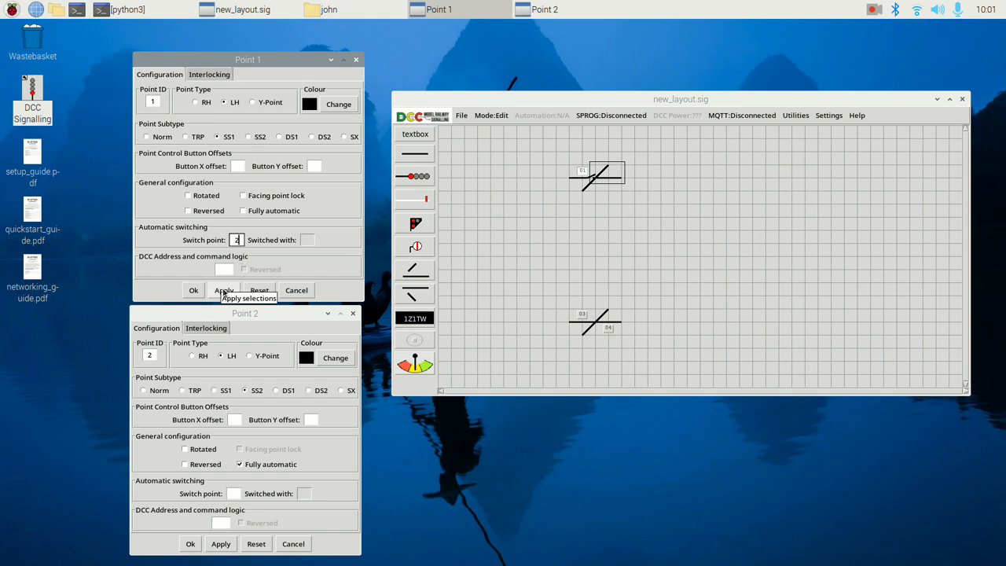
click(223, 291)
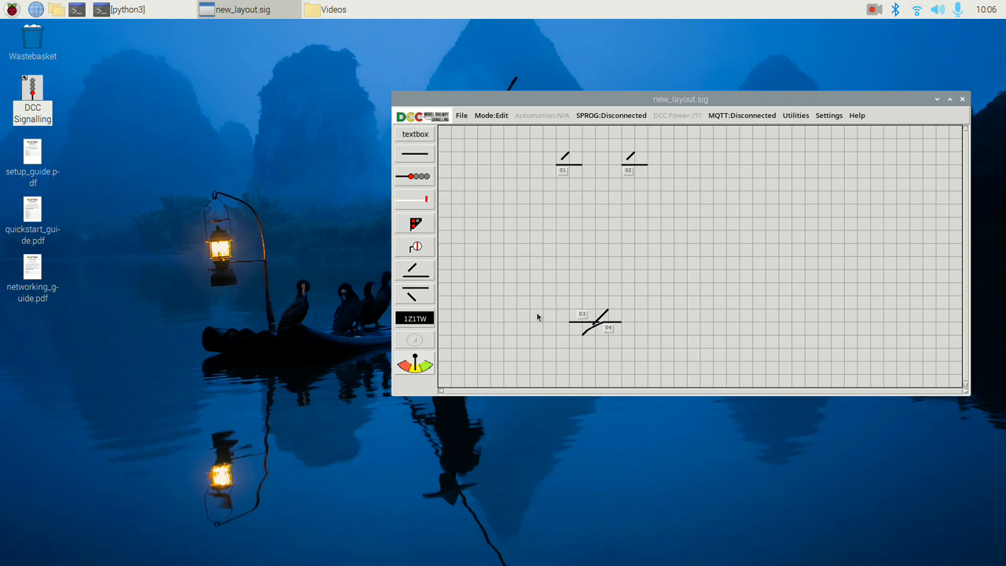
Step: Switch points 3 and 4 of the existing double slip to examine its routes
click(609, 330)
click(610, 331)
click(581, 315)
Step: Open the configurations of points 1 and 2 together and set point 1's subtype to DS1
double_click(572, 163)
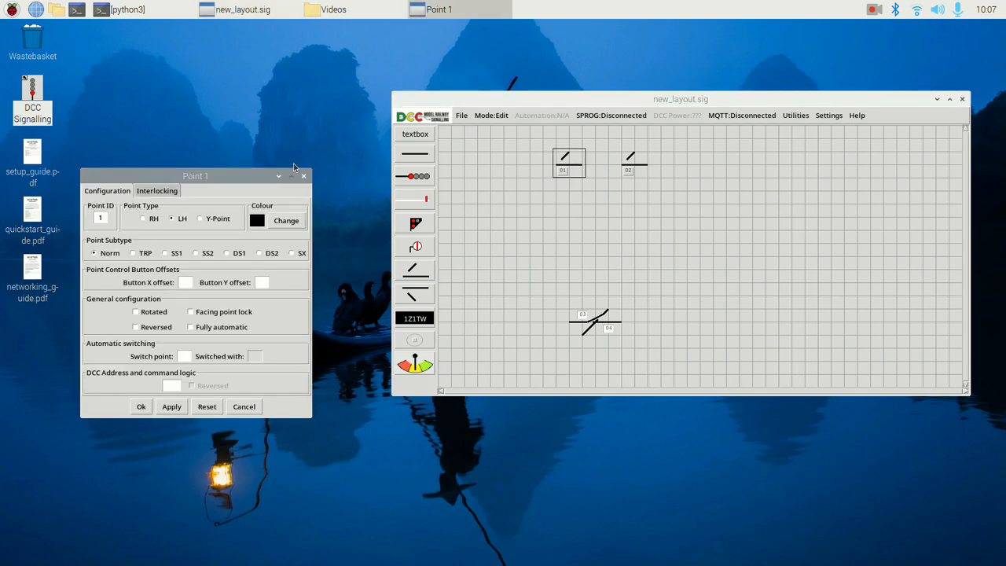
drag(242, 180, 301, 44)
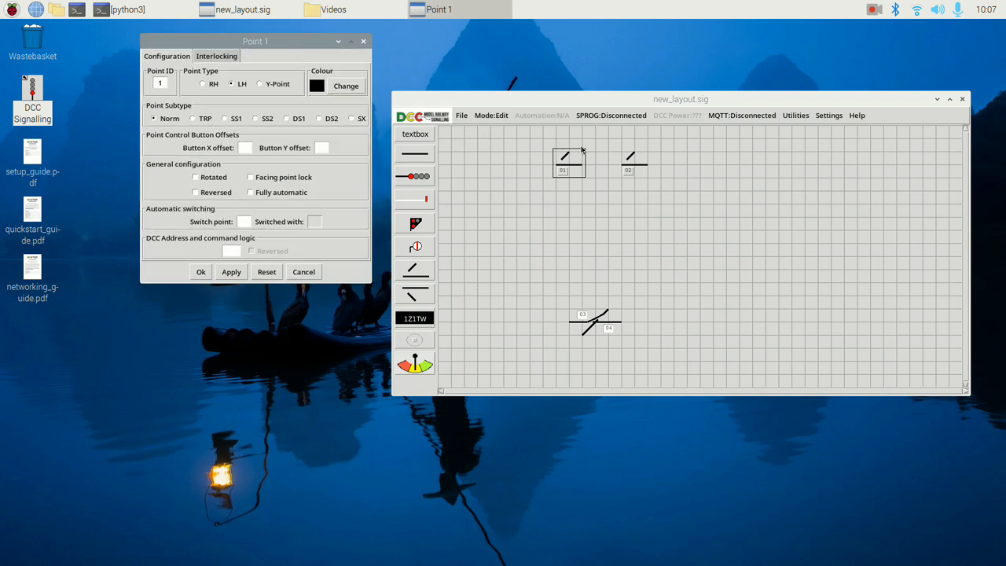
double_click(637, 156)
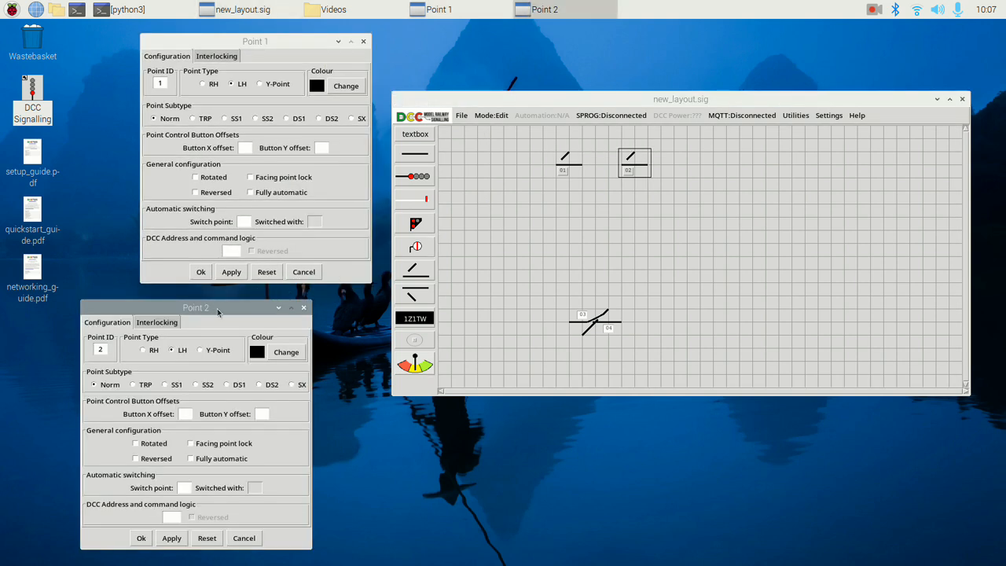
drag(217, 308, 273, 301)
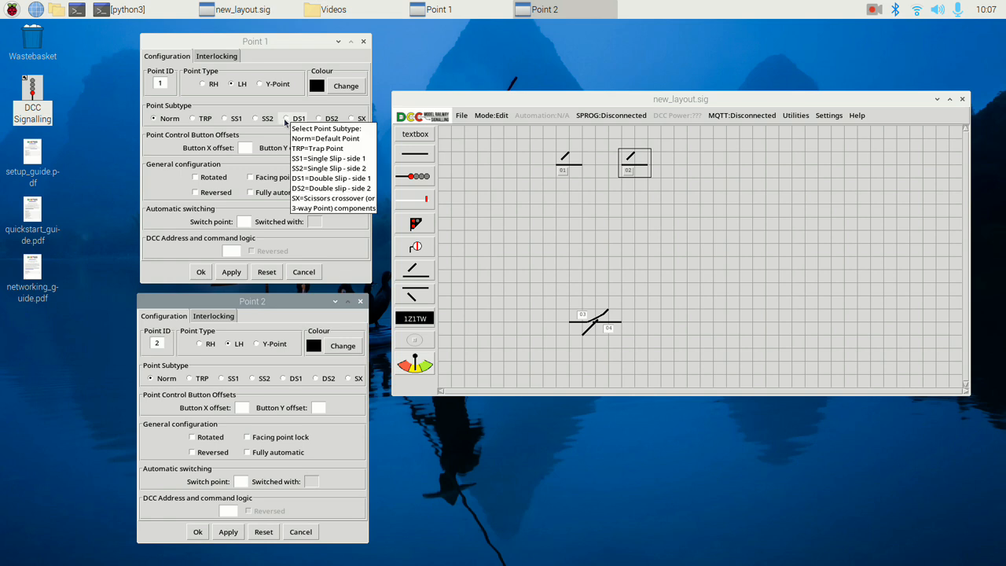
click(285, 118)
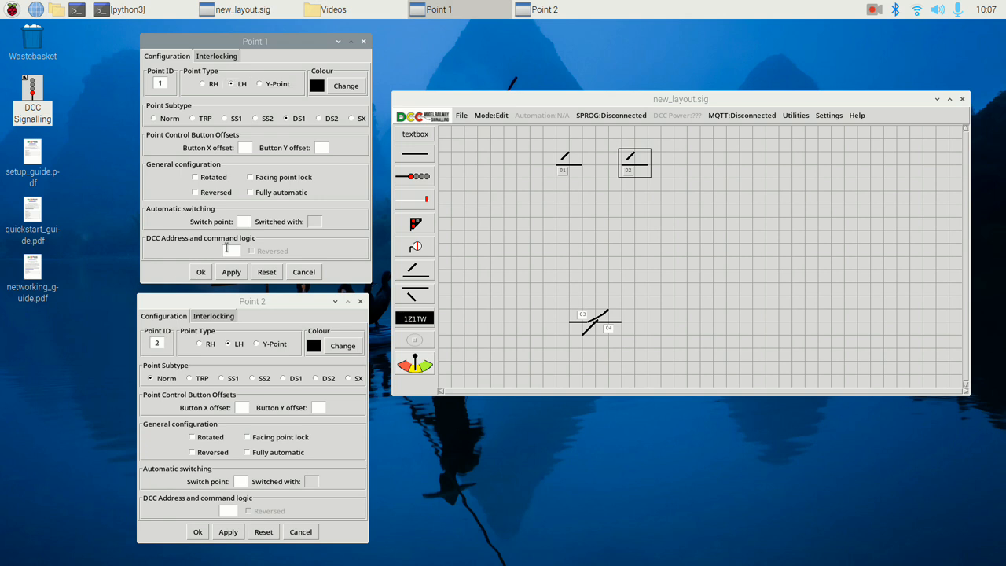
click(231, 272)
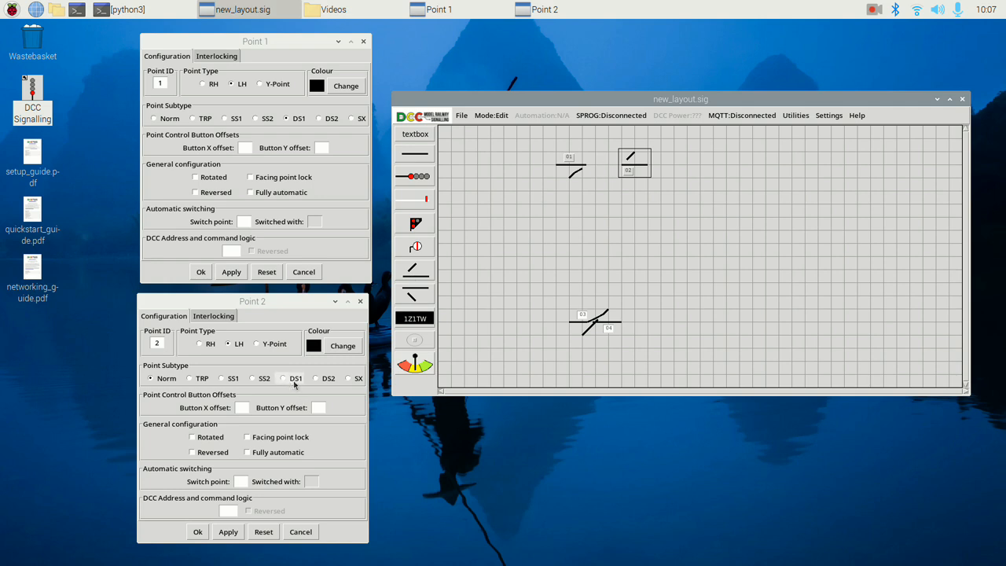
Step: Set the subtype of point 2 to DS2 and move it against point 1 to form a double slip
click(317, 380)
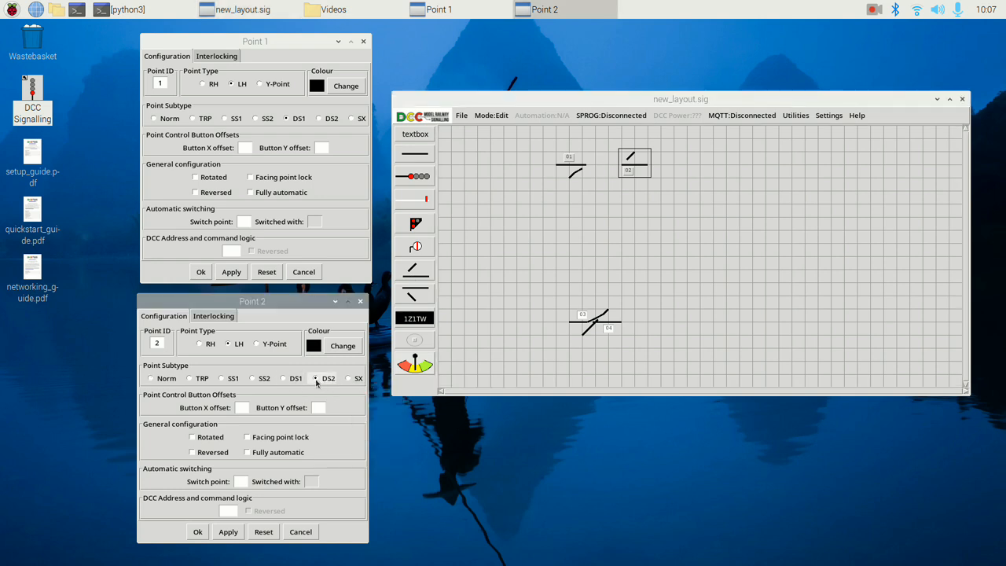
click(228, 533)
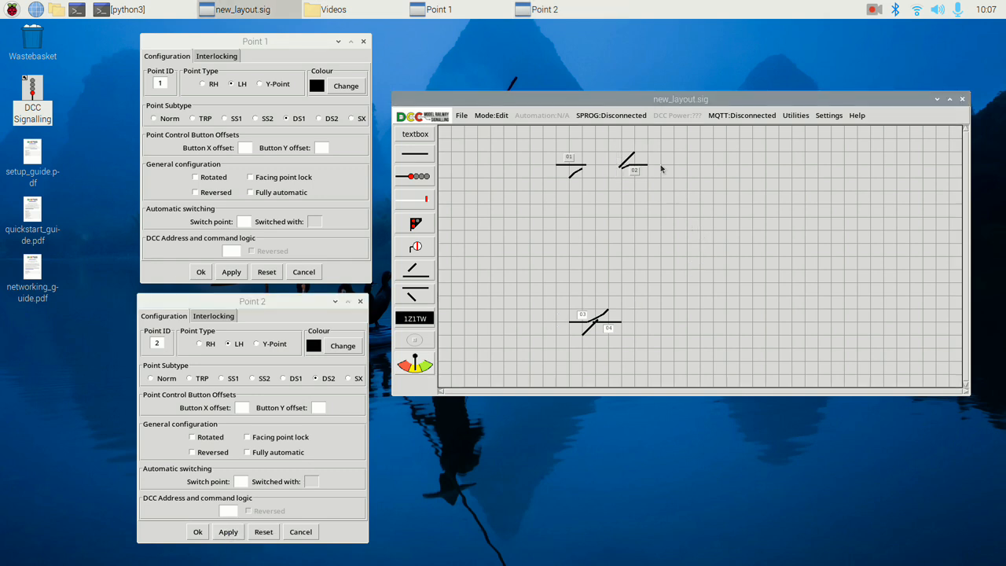
drag(642, 159, 603, 158)
click(594, 244)
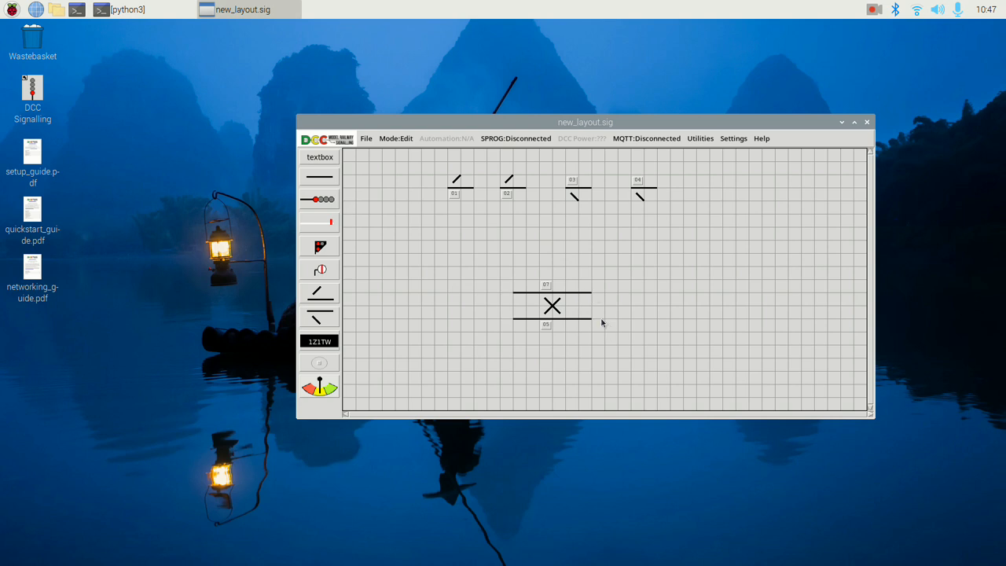
Step: Switch points 5 and 7 of the existing scissors crossover back and forth to examine its routes
click(542, 326)
click(542, 326)
click(546, 287)
click(546, 288)
Step: Set the subtype of left-hand points 1 and 2 to SX
double_click(461, 183)
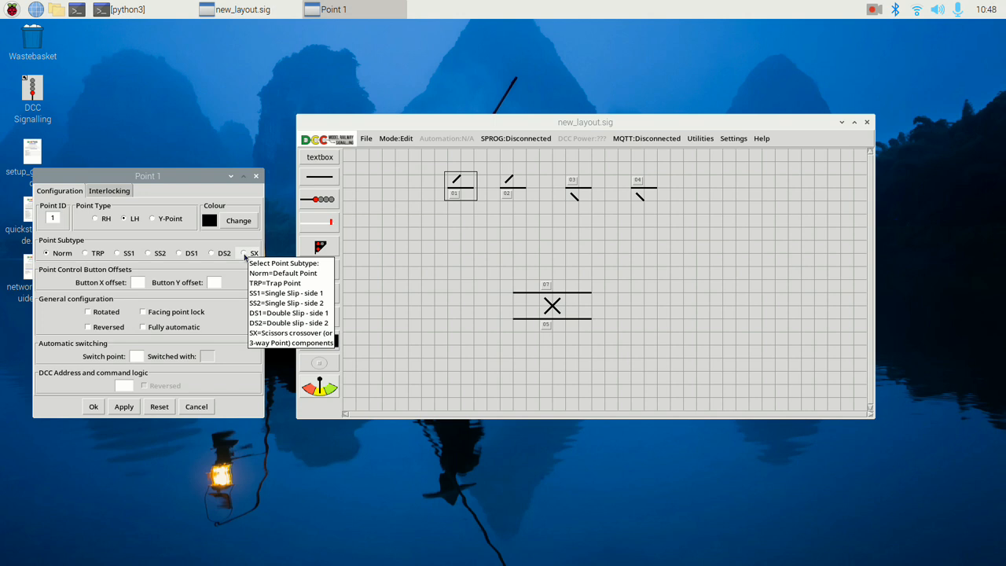
click(245, 254)
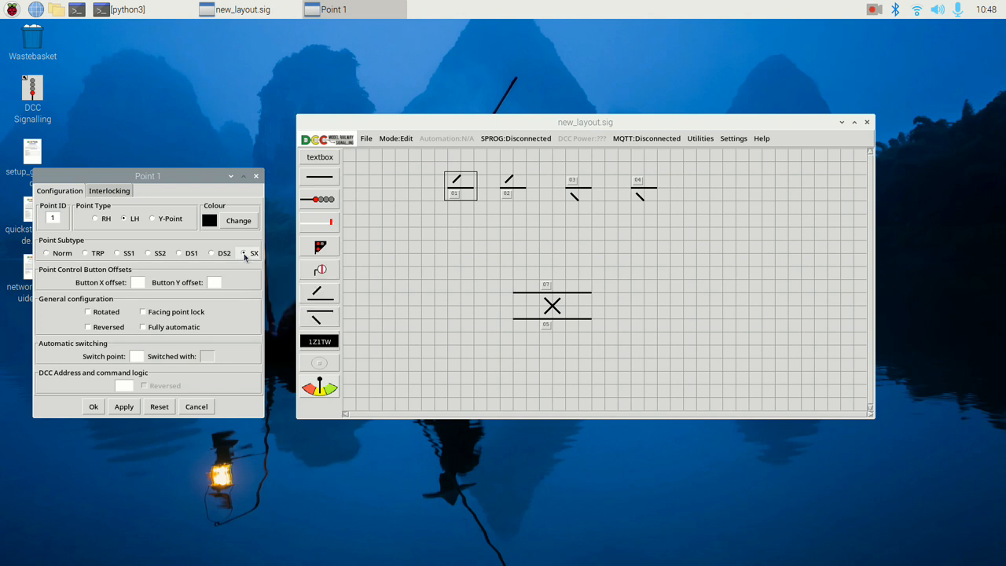
click(93, 407)
double_click(525, 187)
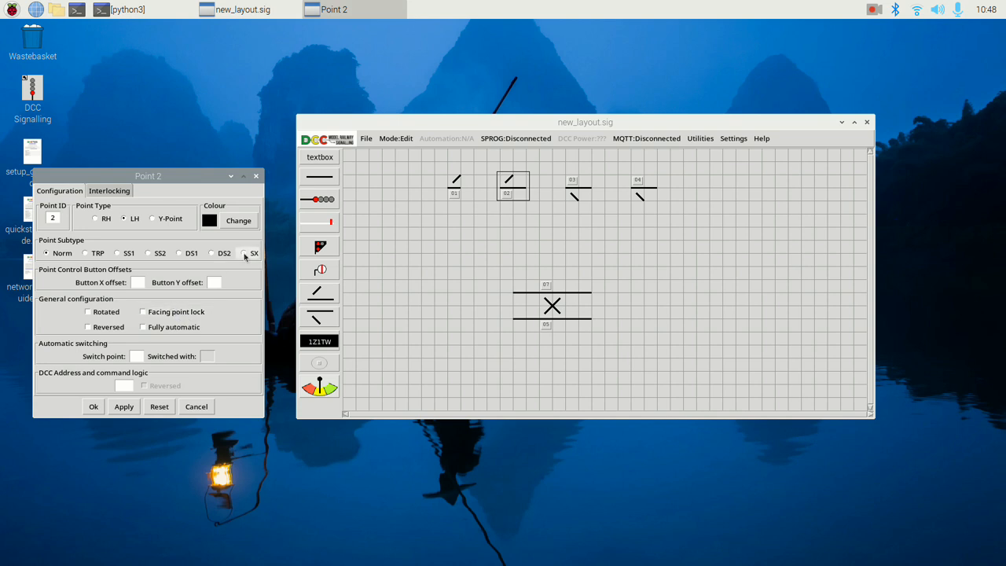
click(244, 253)
click(94, 406)
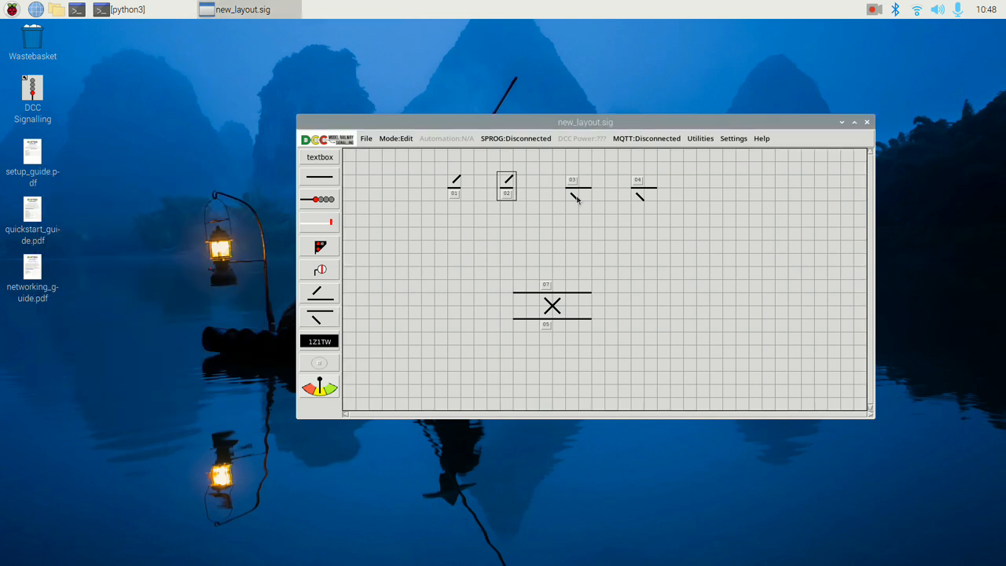
Step: Set the subtype of right-hand points 3 and 4 to SX
double_click(577, 198)
click(244, 253)
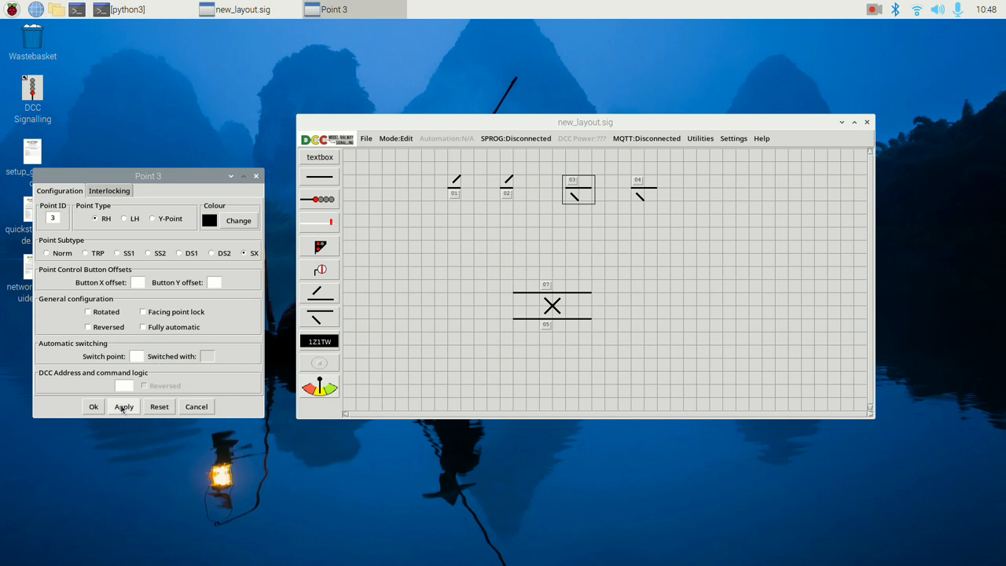
click(93, 406)
double_click(641, 198)
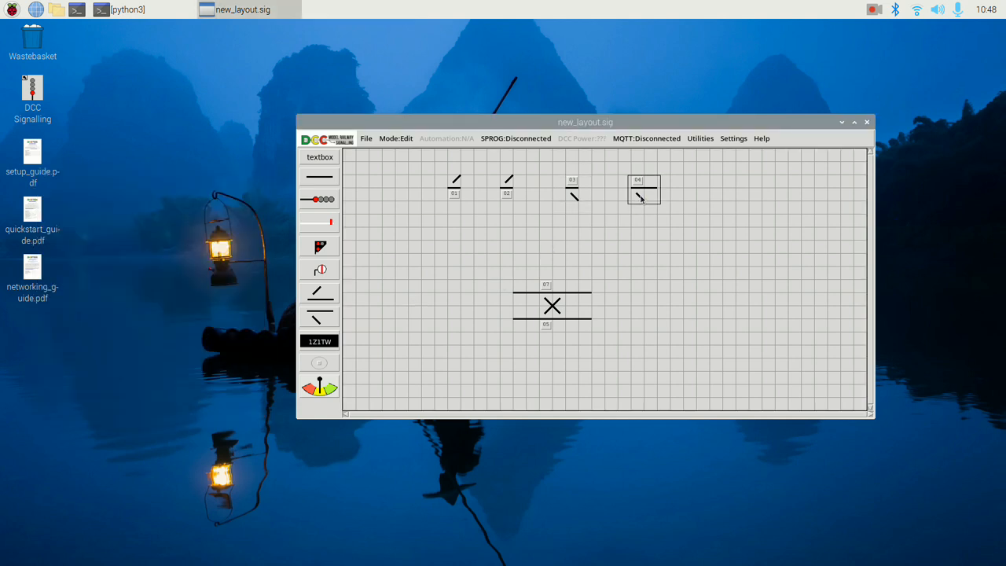
click(245, 253)
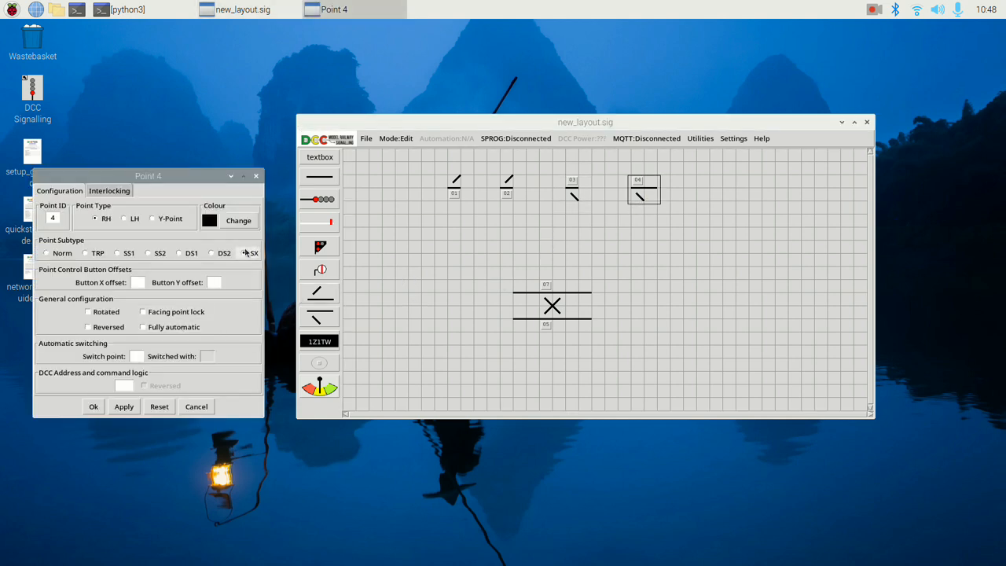
click(93, 406)
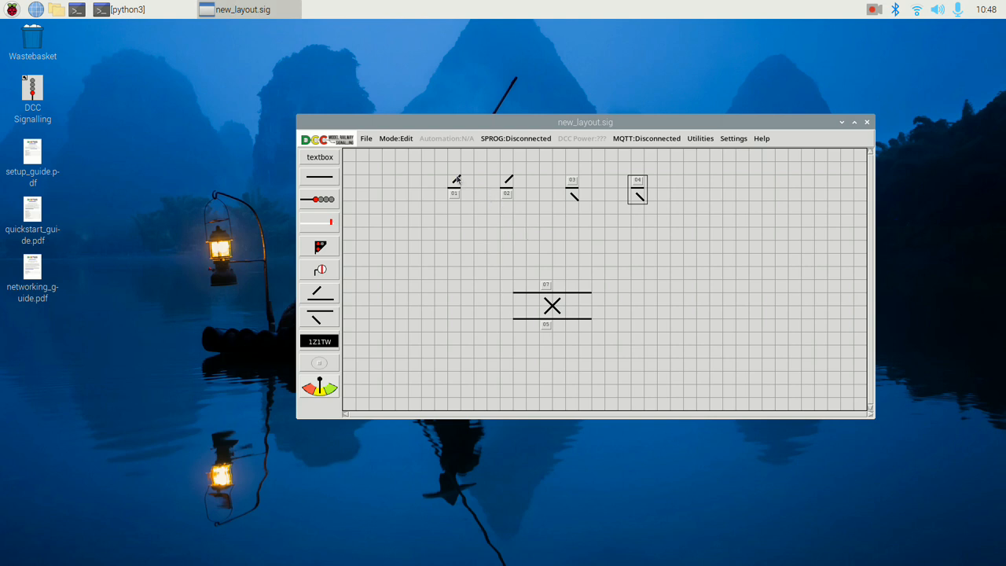
Step: Arrange points 1 to 4 into a compact scissors crossover, rotating points 2 and 4 so they face points 3 and 1
drag(459, 181, 513, 231)
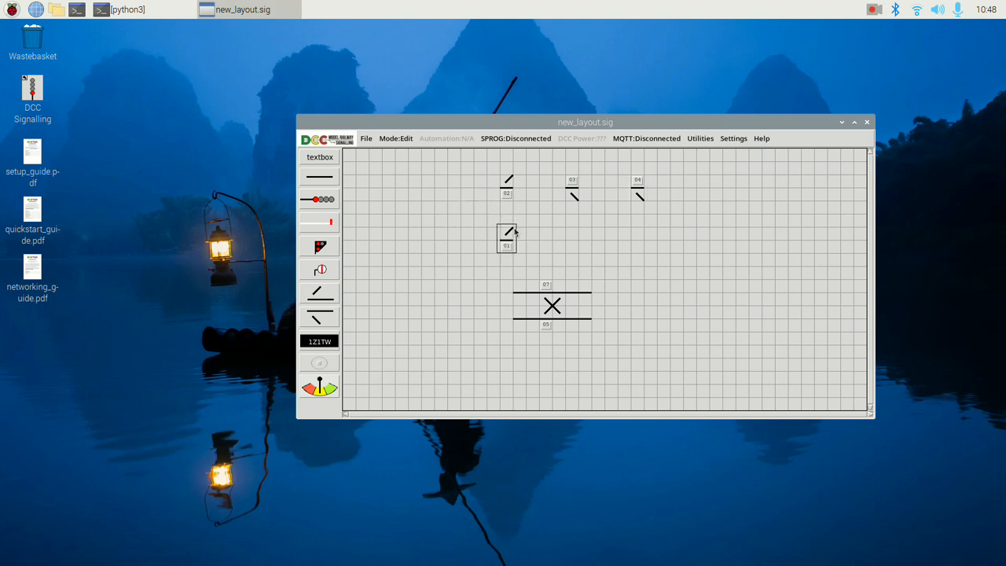
drag(513, 184, 519, 218)
key(r)
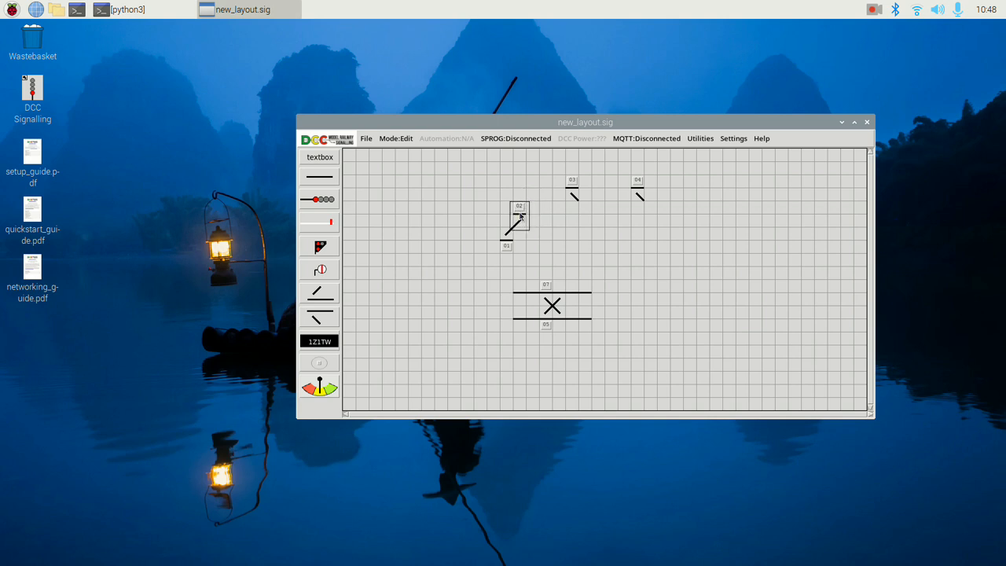
drag(572, 194, 509, 223)
click(637, 198)
drag(637, 198, 515, 234)
key(r)
click(589, 236)
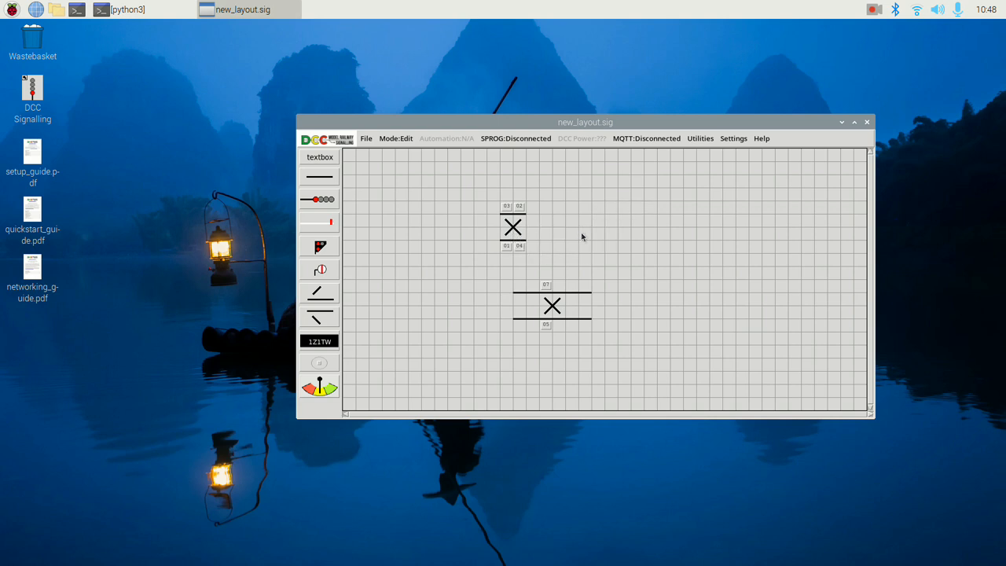
Step: Make points 2 and 4 of the new scissors crossover fully automatic
click(510, 248)
click(510, 247)
double_click(523, 221)
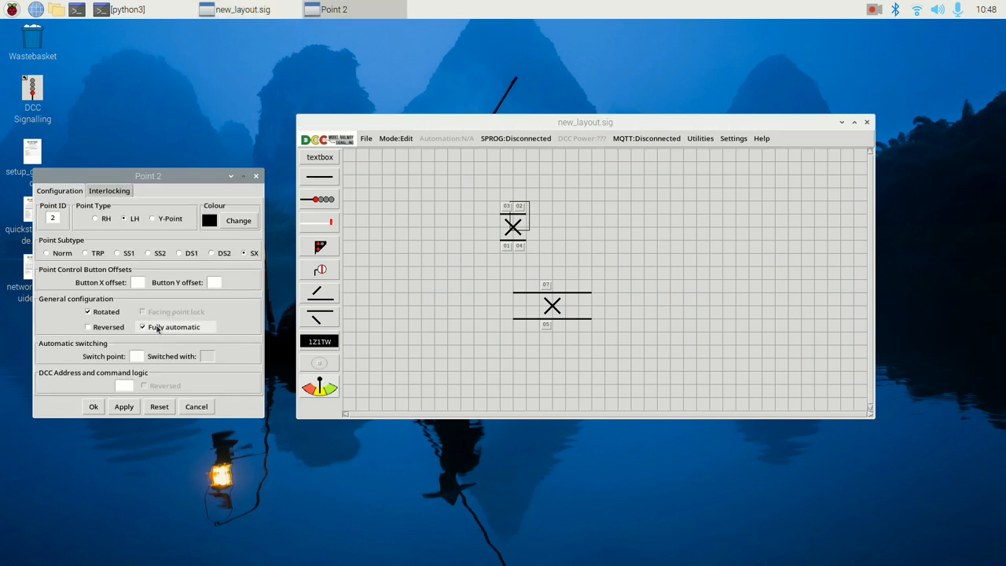
click(161, 328)
click(94, 406)
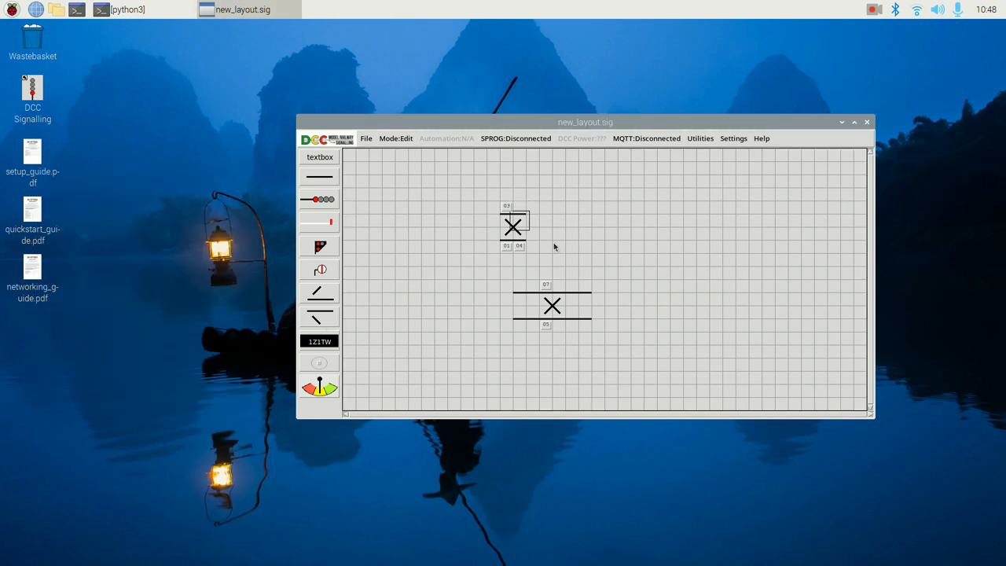
double_click(527, 240)
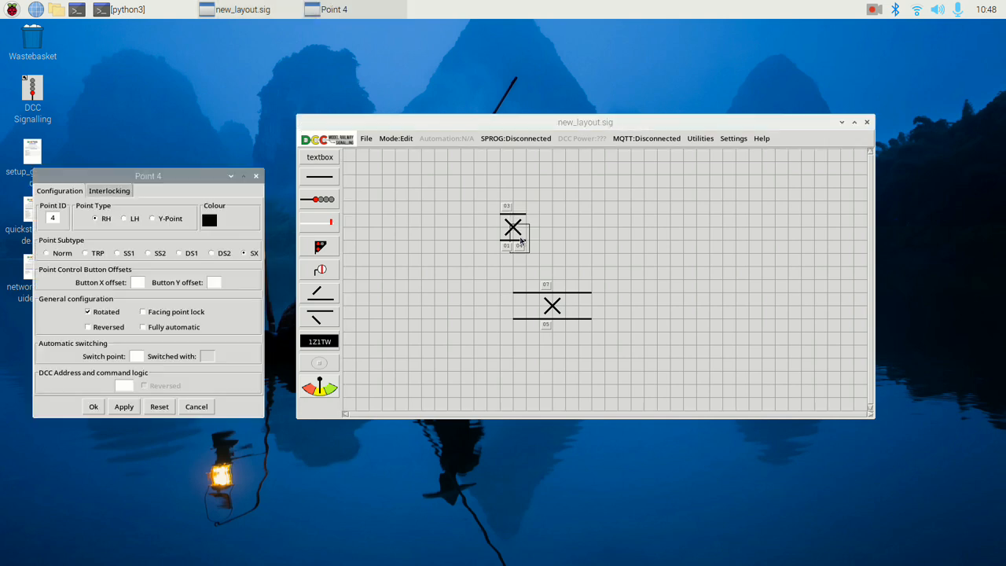
click(163, 328)
click(94, 406)
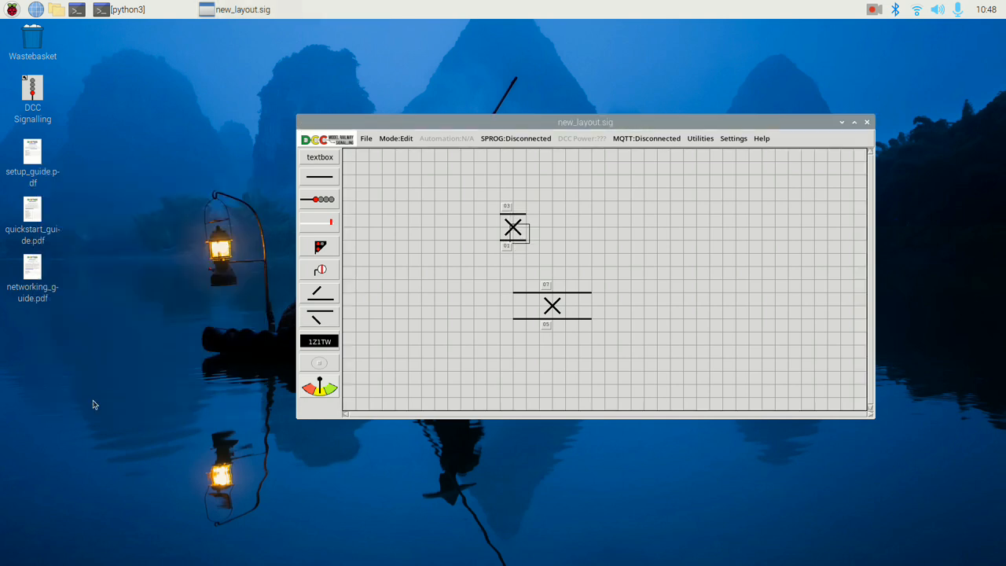
Step: Configure automatic switching so that point 3 switches point 4 and point 1 switches point 2
double_click(504, 221)
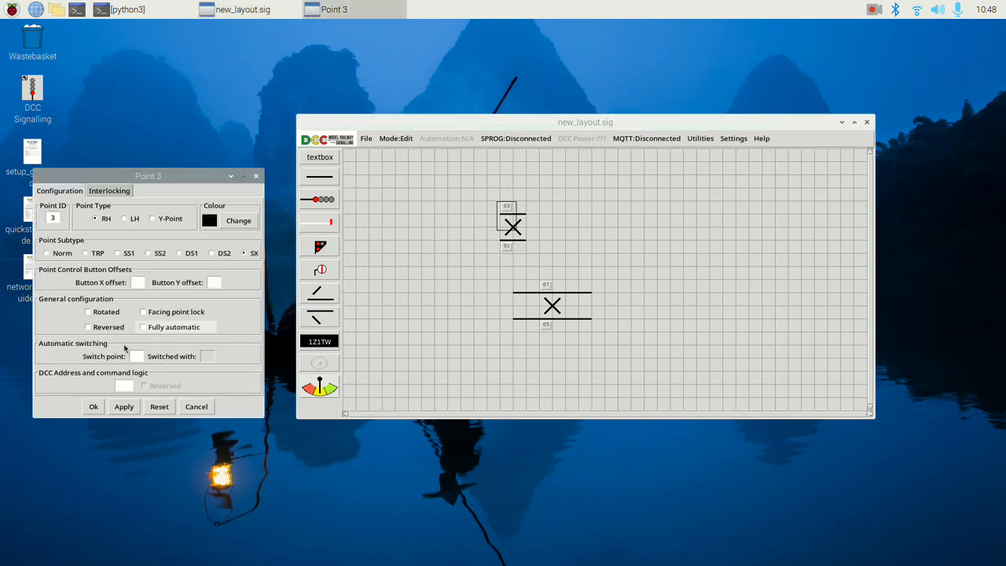
click(133, 355)
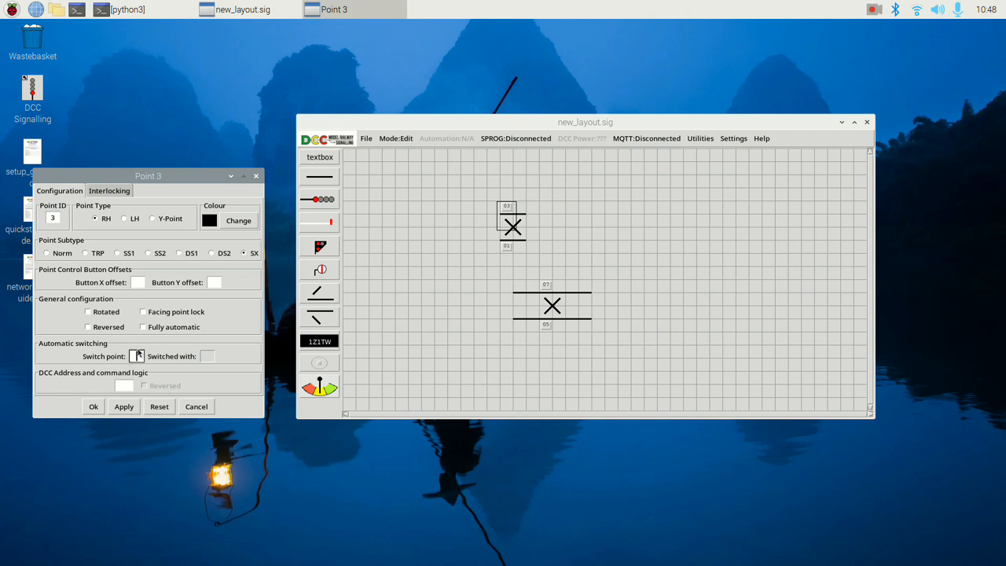
text(4)
click(96, 406)
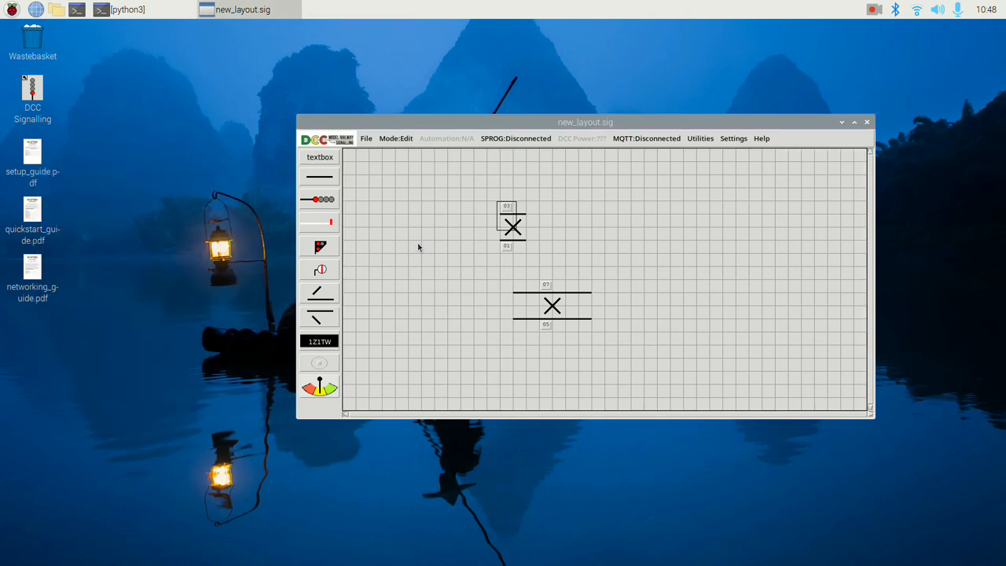
double_click(503, 239)
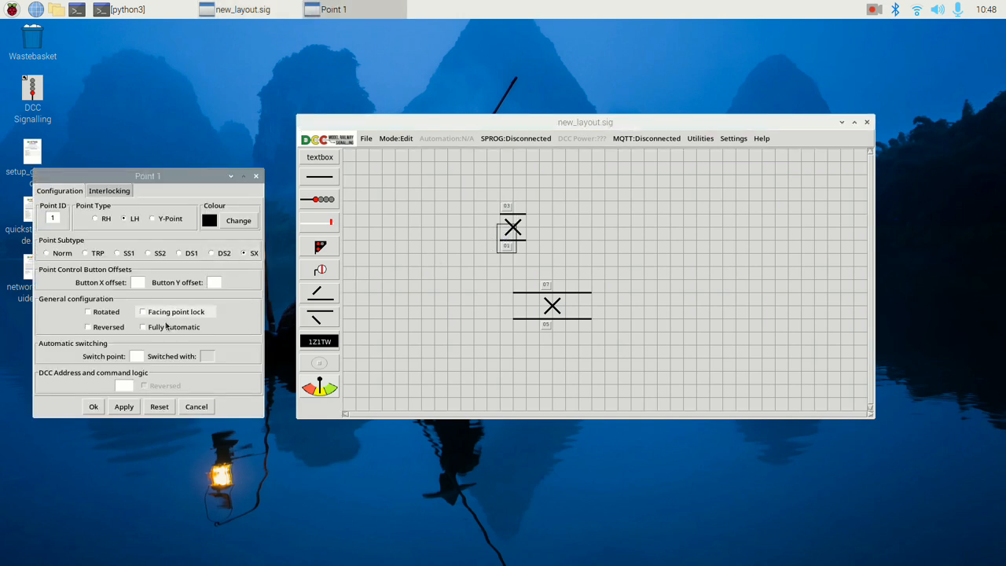
click(137, 356)
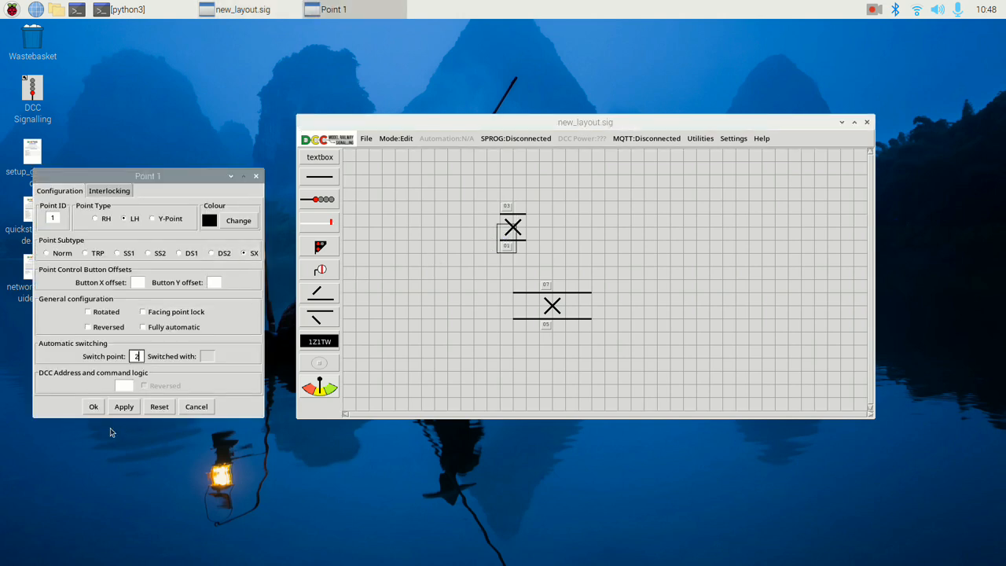
click(96, 407)
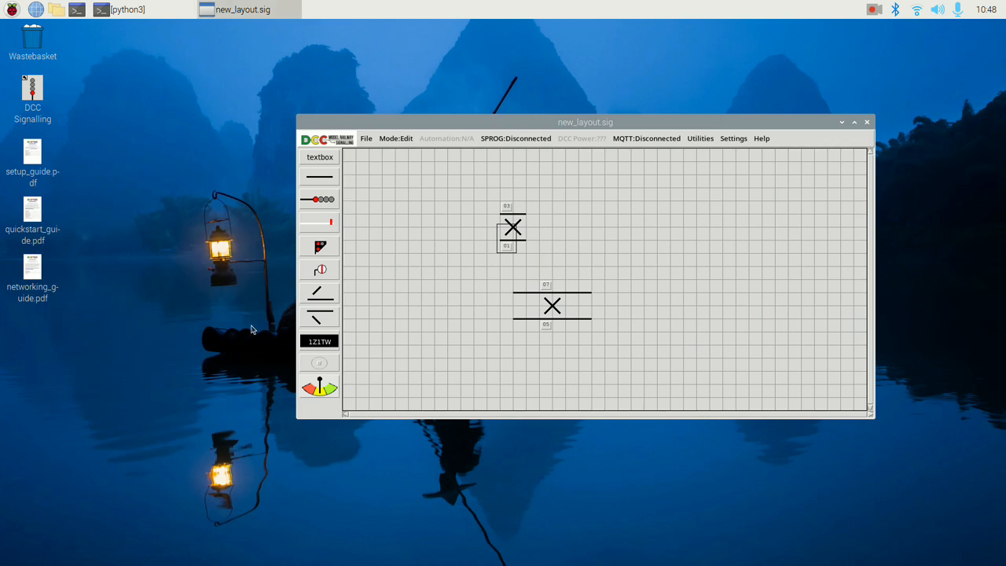
click(507, 246)
click(507, 212)
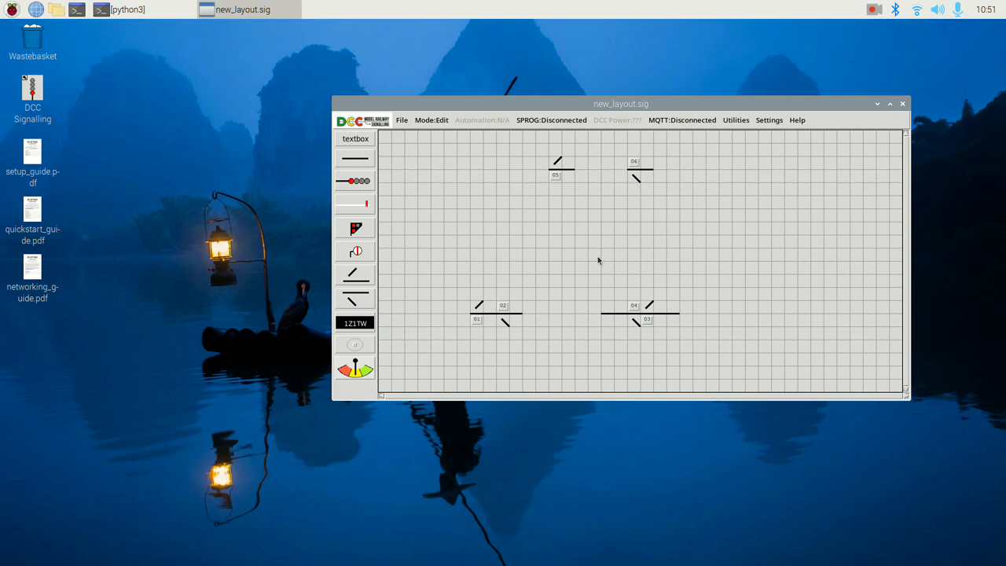
mouse_move(509, 320)
mouse_down()
mouse_move(559, 319)
mouse_move(514, 328)
mouse_up()
click(635, 323)
click(619, 342)
Step: Set the subtype of left-hand point 5 to SX
double_click(563, 168)
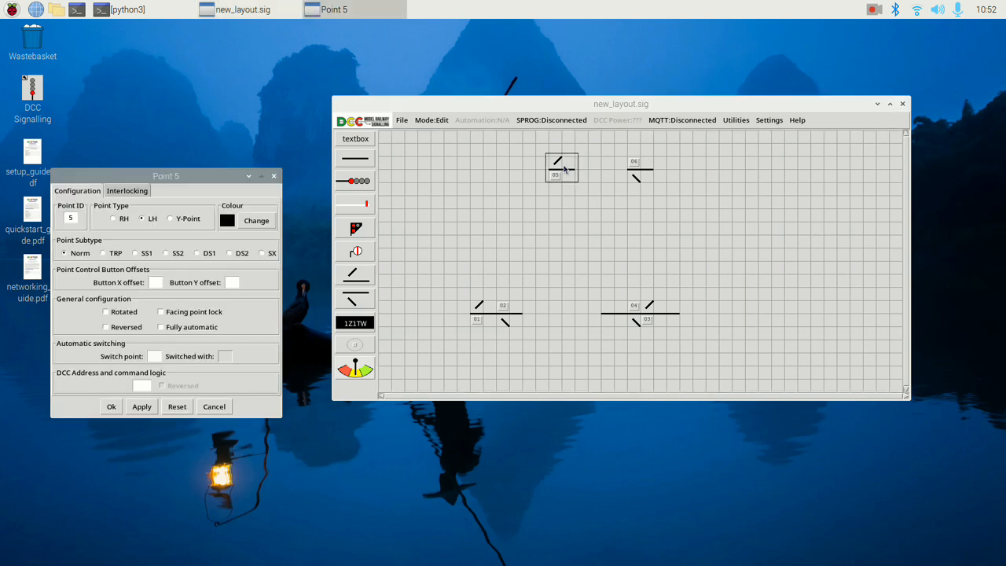
click(262, 255)
click(139, 407)
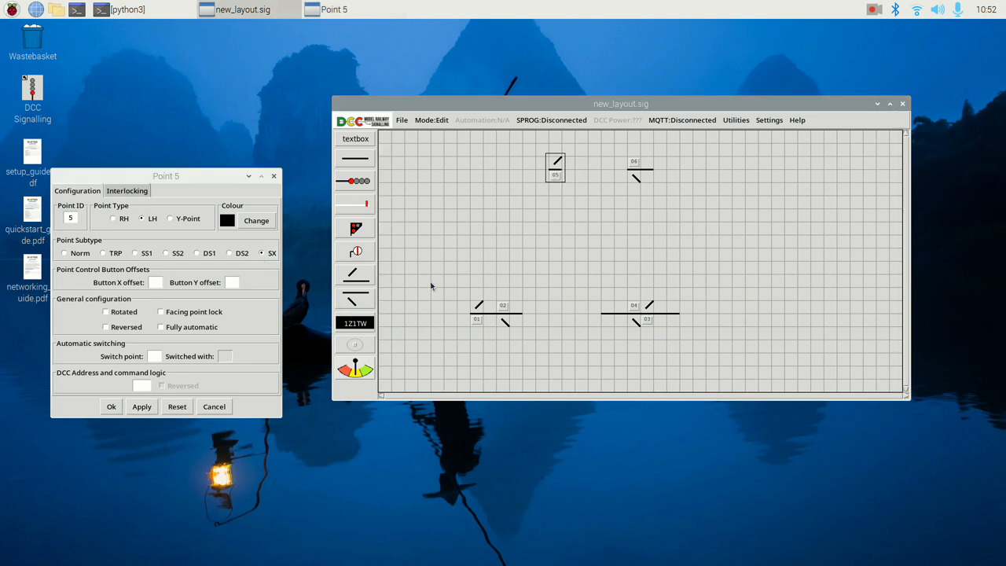
Step: Set the subtype of right-hand point 6 to SX and move it against point 5 on the same track line
double_click(638, 179)
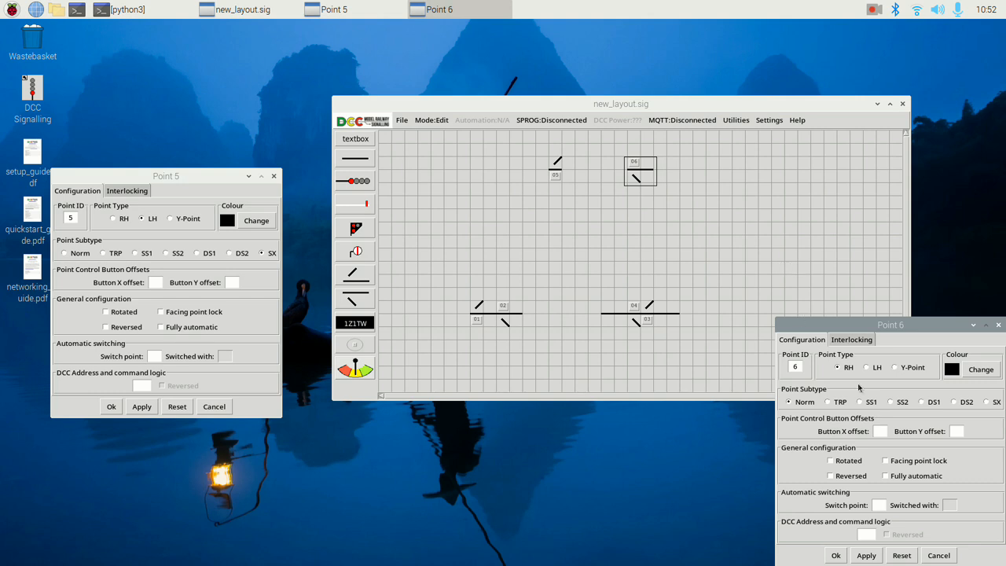
click(987, 402)
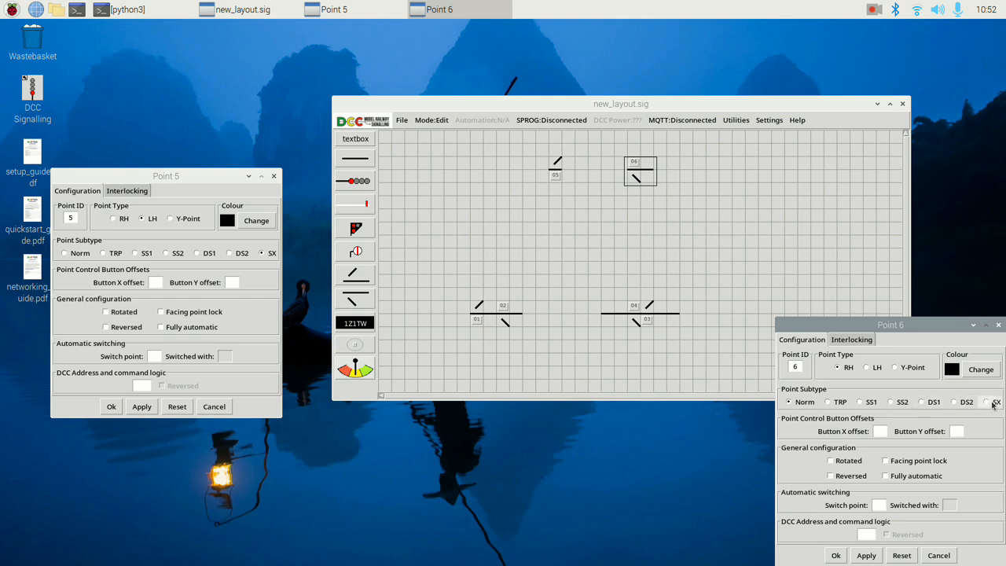
click(864, 557)
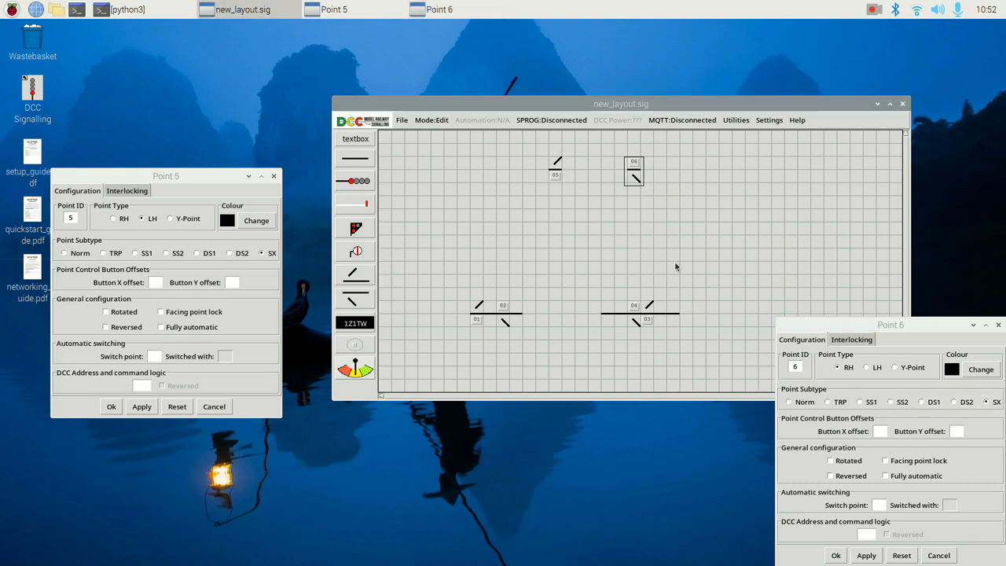
drag(636, 180, 570, 179)
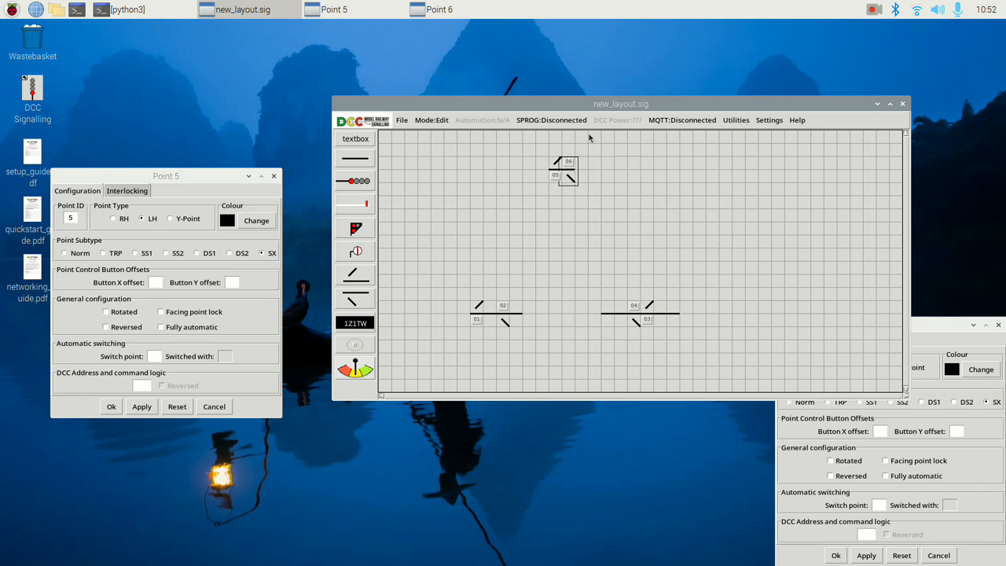
click(598, 198)
Step: Set the control button X offset to -20 for point 5 and 10 for point 6
click(154, 282)
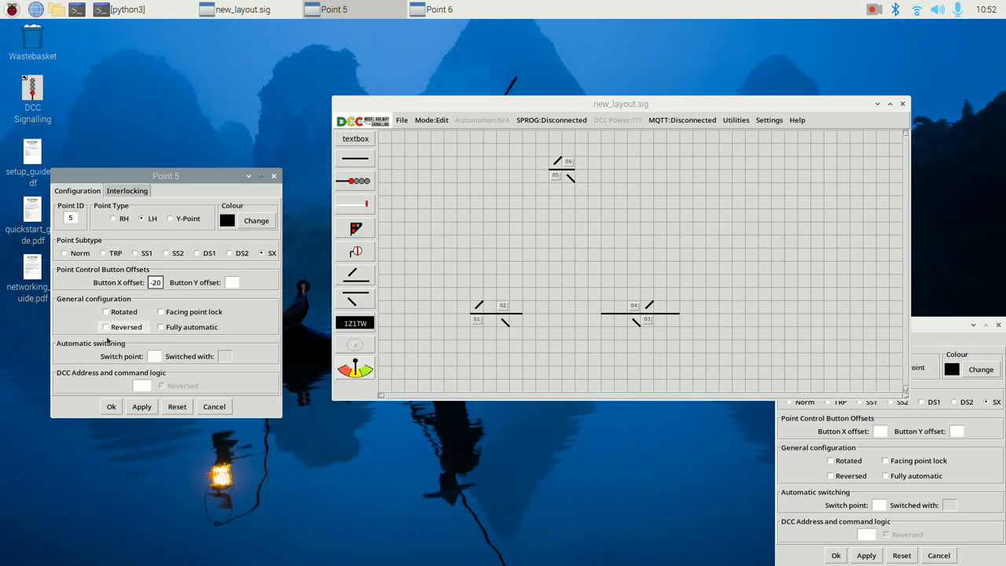
click(142, 406)
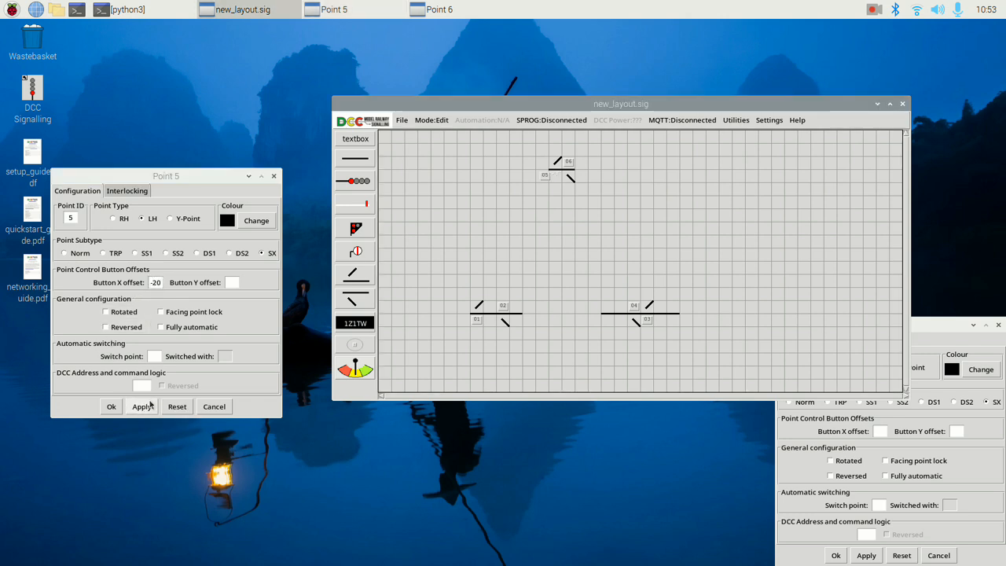
click(939, 326)
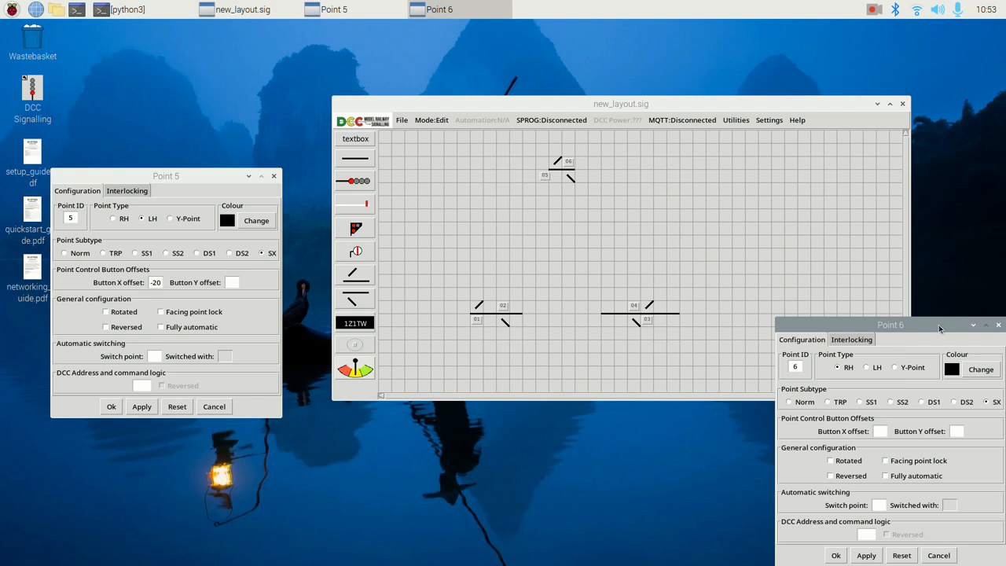
click(881, 430)
text(10)
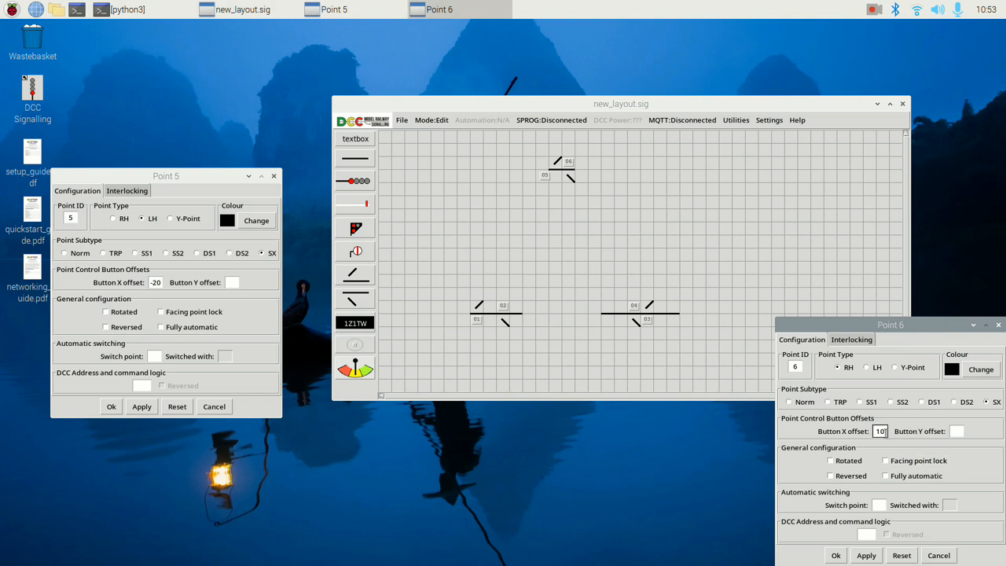
click(867, 555)
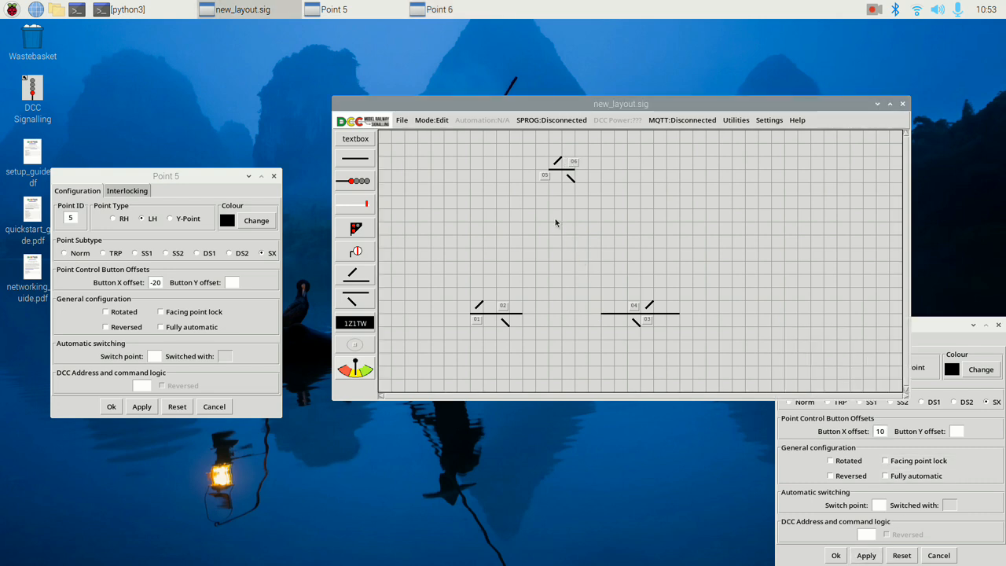
Step: Add a straight line section joining the left end of point 5
click(365, 161)
click(534, 171)
click(546, 177)
click(576, 161)
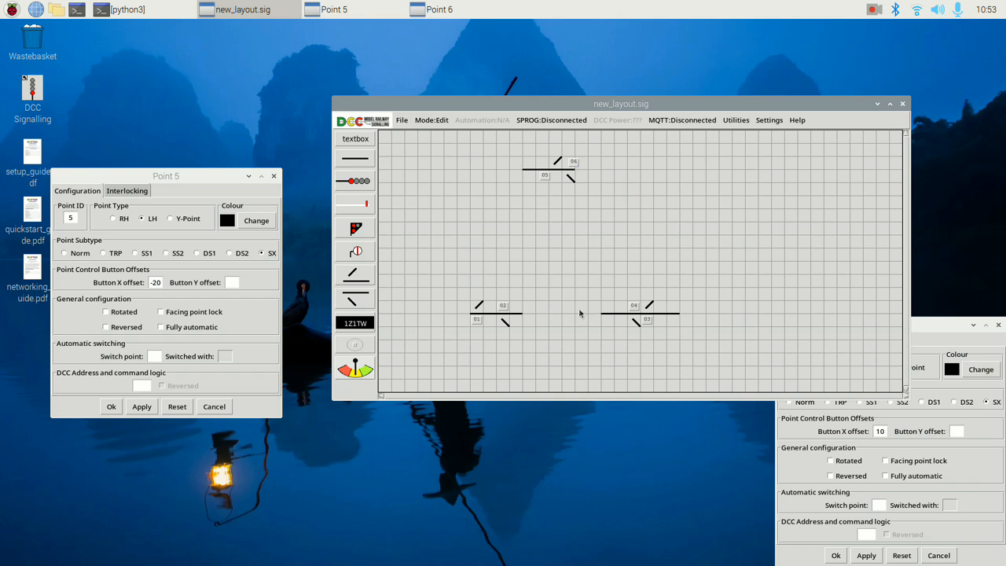